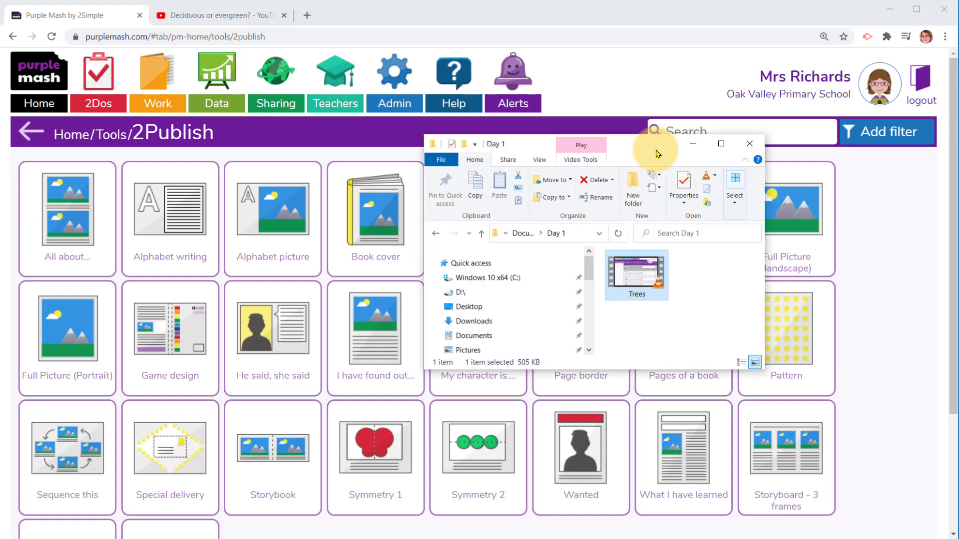
Step: Move the file window aside, check the YouTube video, then return to the All about... template
left_click_drag(657, 152, 758, 216)
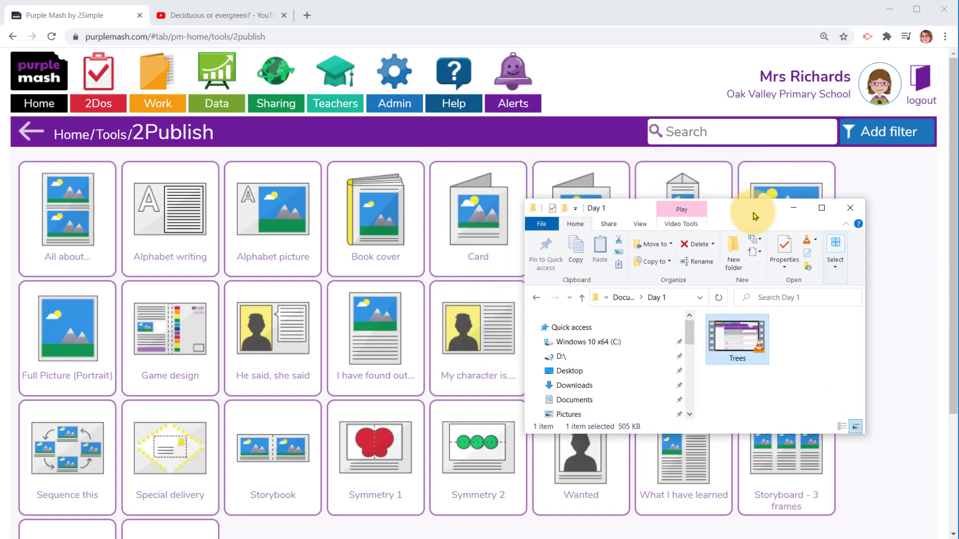
left_click(219, 16)
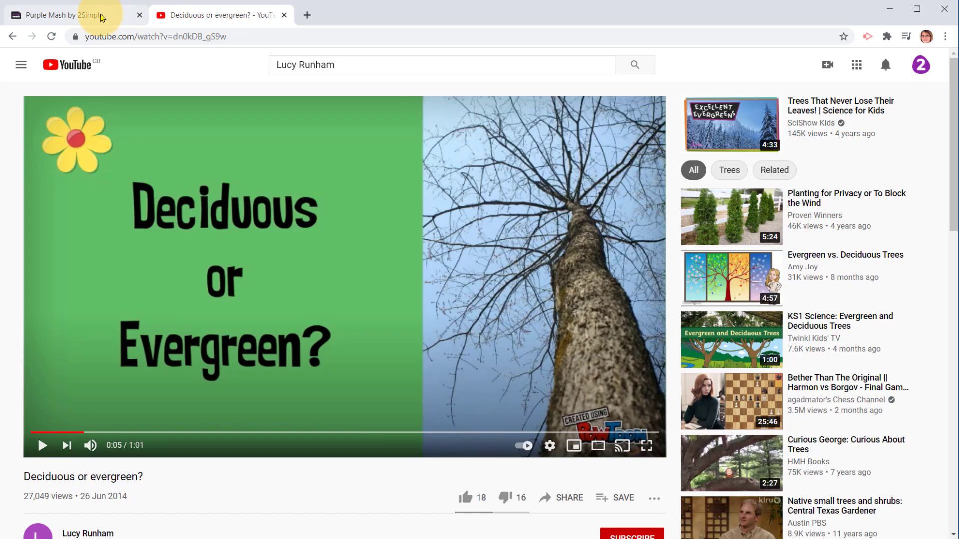
left_click(82, 15)
mouse_move(78, 228)
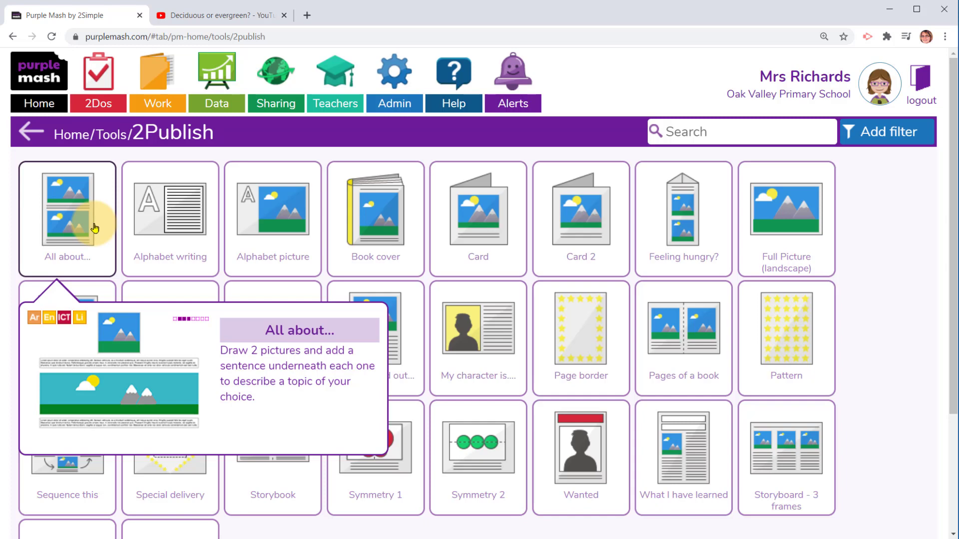
Step: Start a 2Do from the All about... template titled 'Deciduous and Evergreen Trees'
left_click(95, 228)
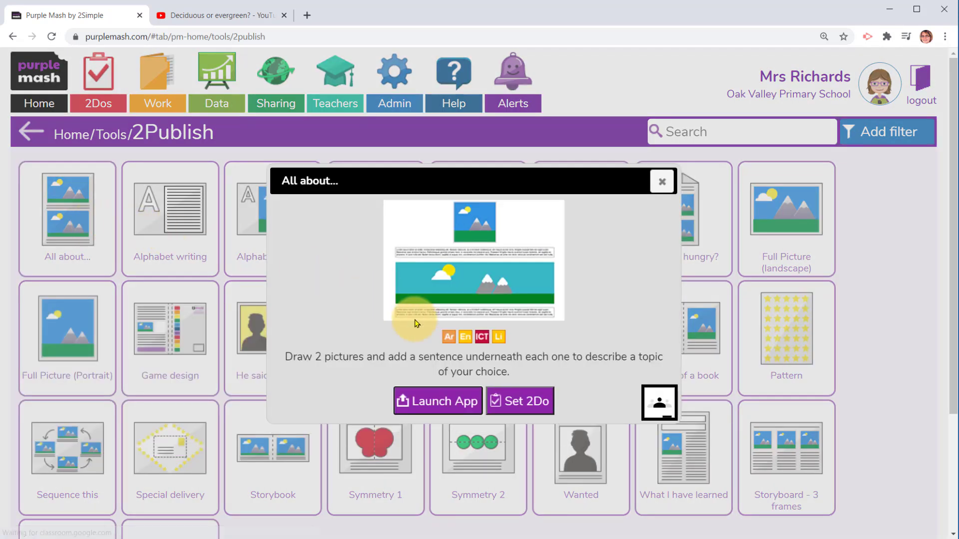
left_click(465, 409)
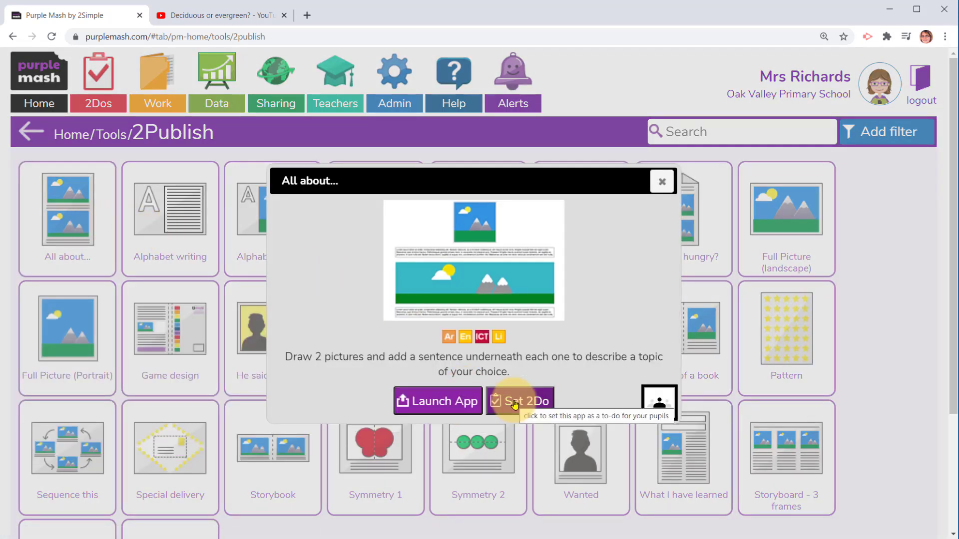
left_click(514, 402)
type("Deciduous and Evergreen Trees")
key("Tab")
Step: Write a description asking pupils to watch the video and write about the trees
type("Watch the video to find out all about deciduous and evergreen trees, then write")
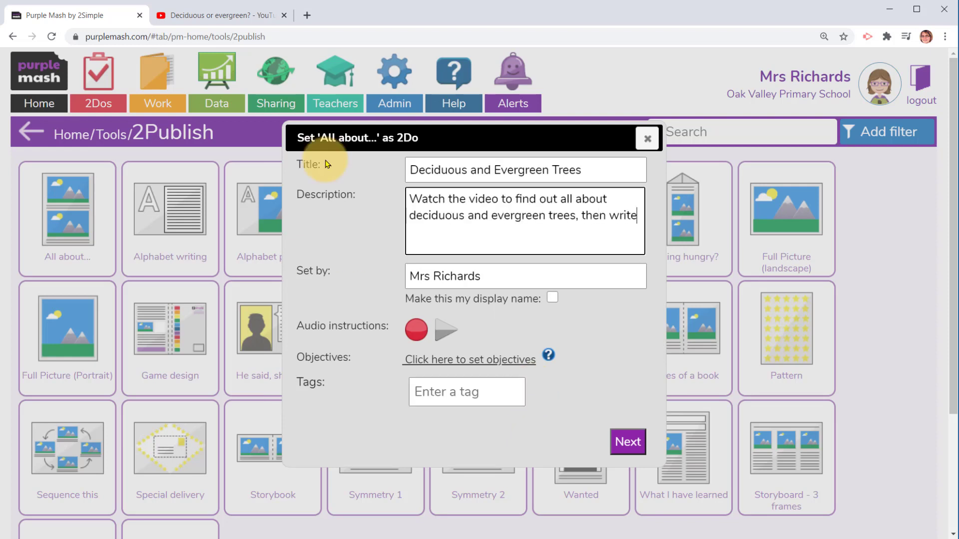
type(" about them in Purple Mash")
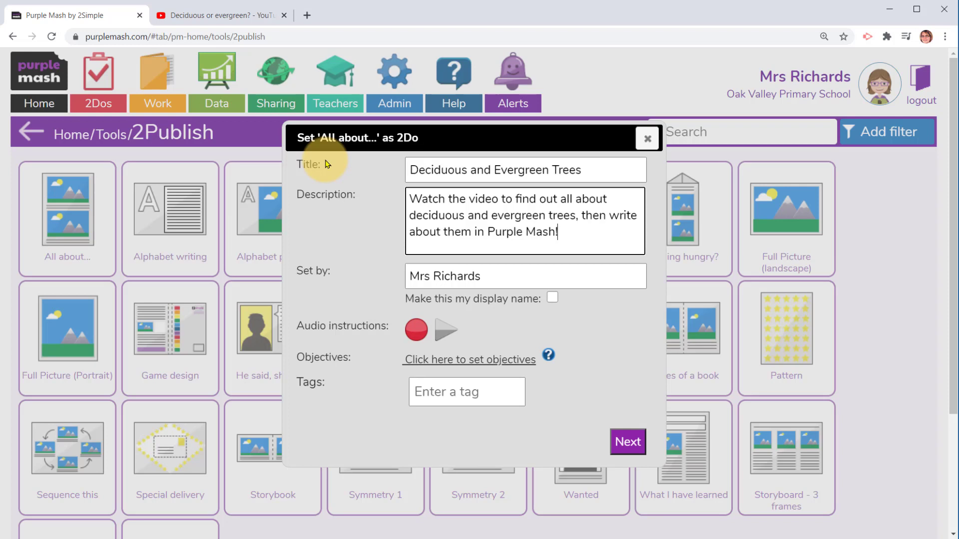
type("!")
key("Return")
key("Return")
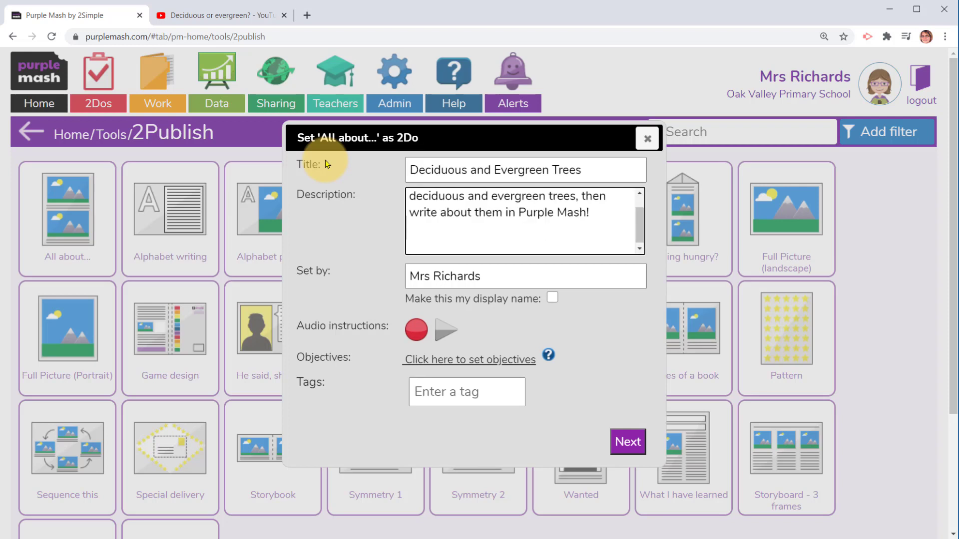
key("BackSpace")
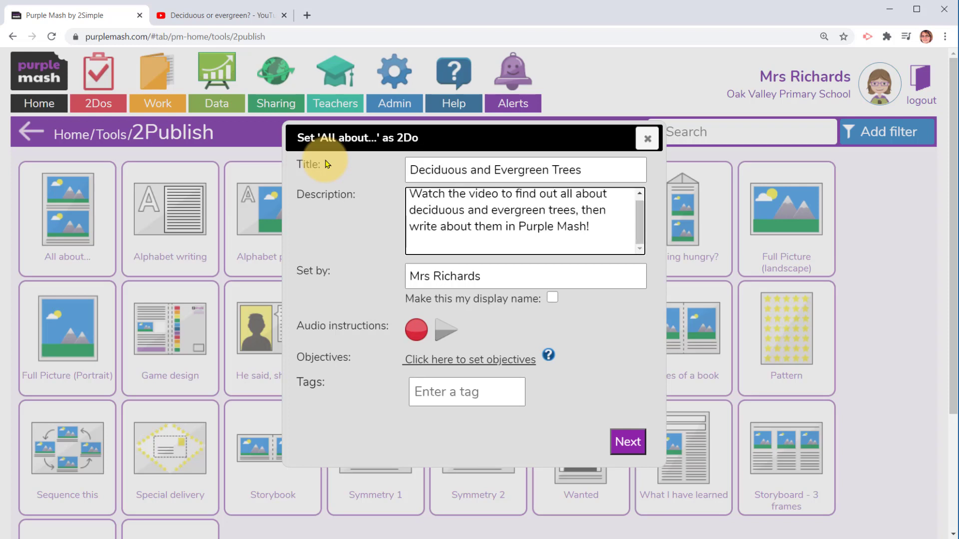
type("https://www.youtube.com/watch?v=dn0kDB_gS9w")
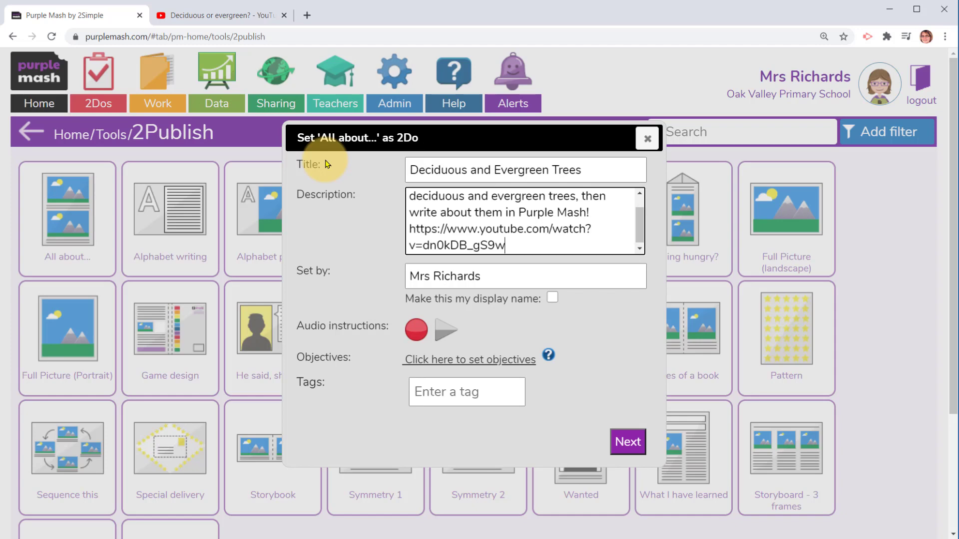
key("ctrl+z")
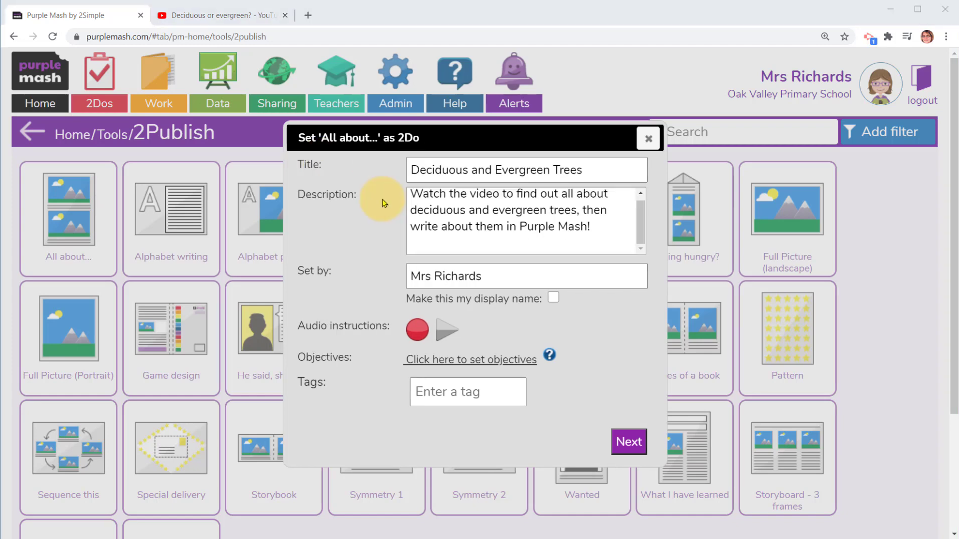
Step: Copy the iframe embed code of the 'Deciduous or evergreen?' YouTube video
left_click(248, 16)
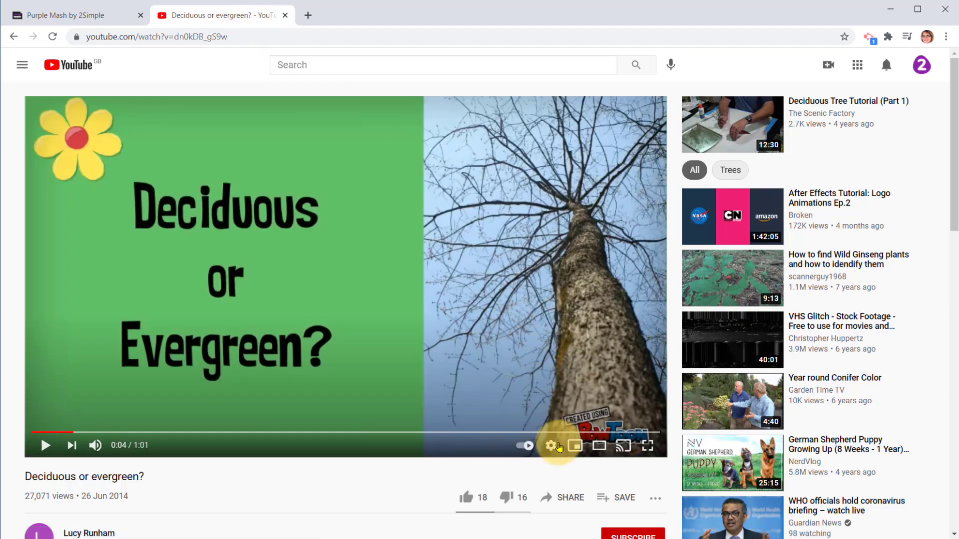
left_click(575, 501)
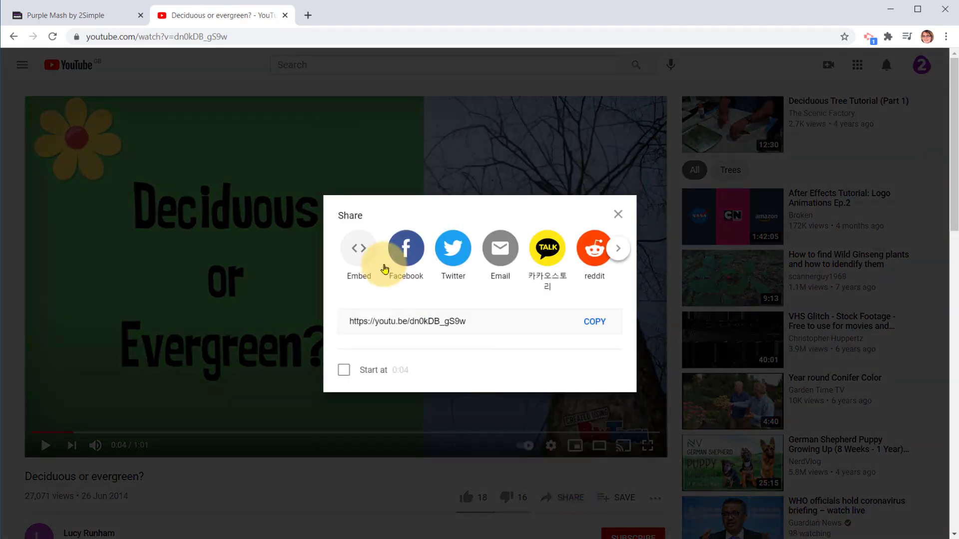
left_click(369, 254)
left_click(841, 421)
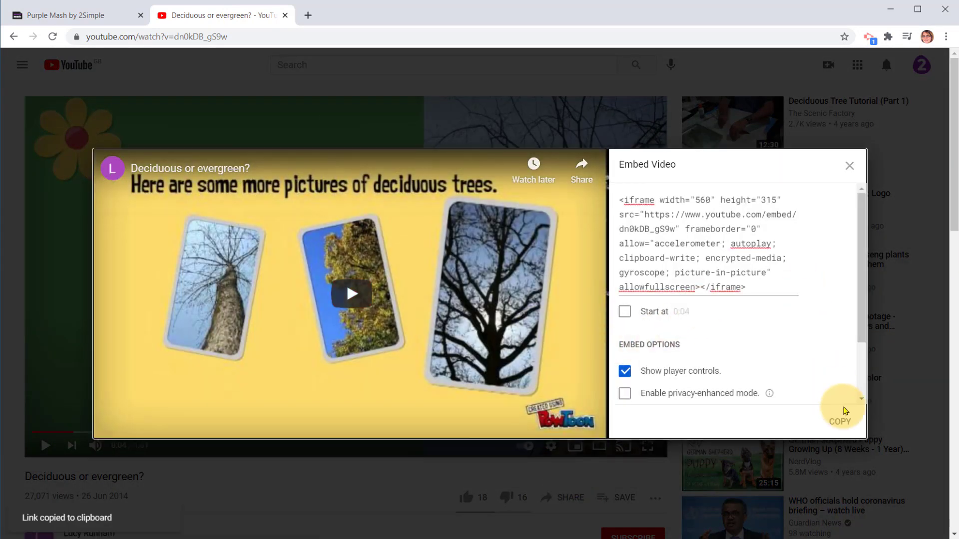
left_click(841, 422)
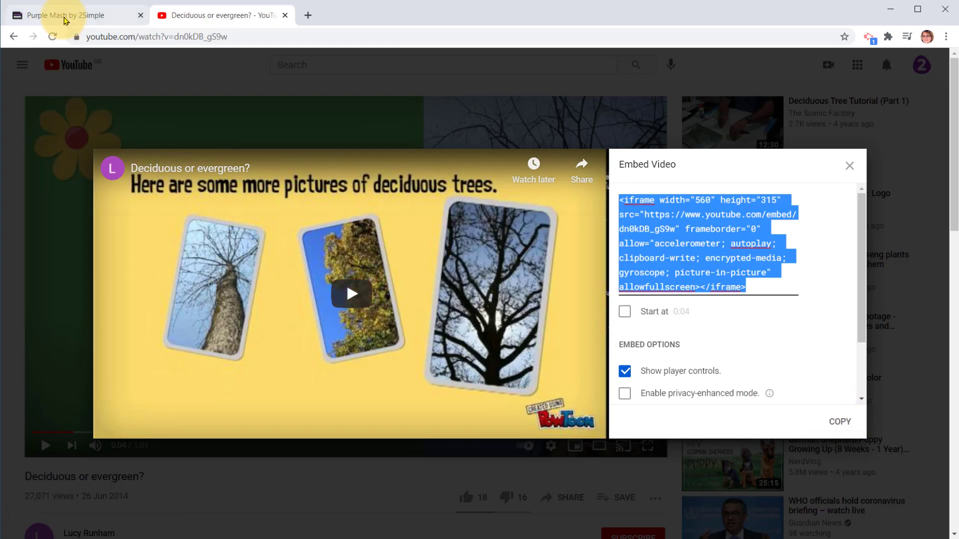
Step: Paste the video's embed code into the 2Do description
left_click(62, 16)
right_click(418, 244)
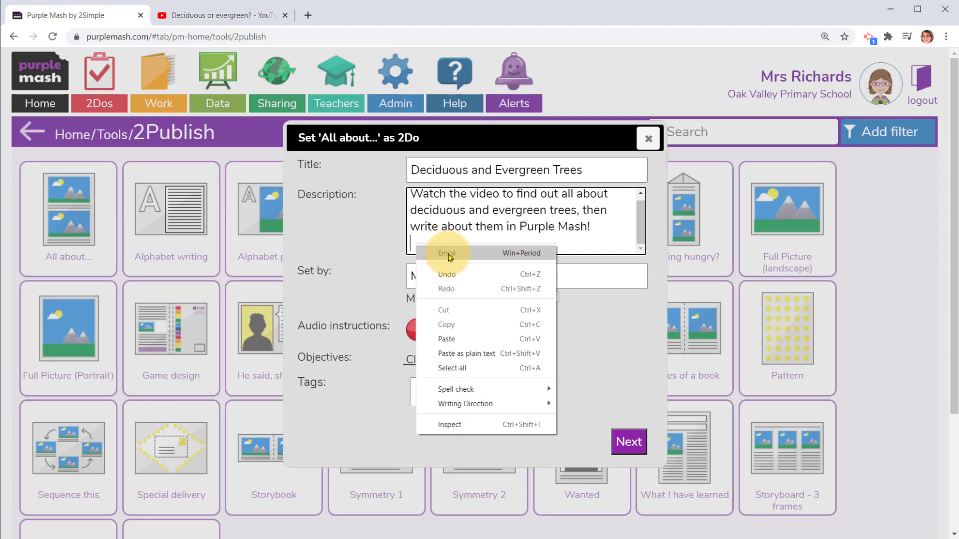
left_click(496, 340)
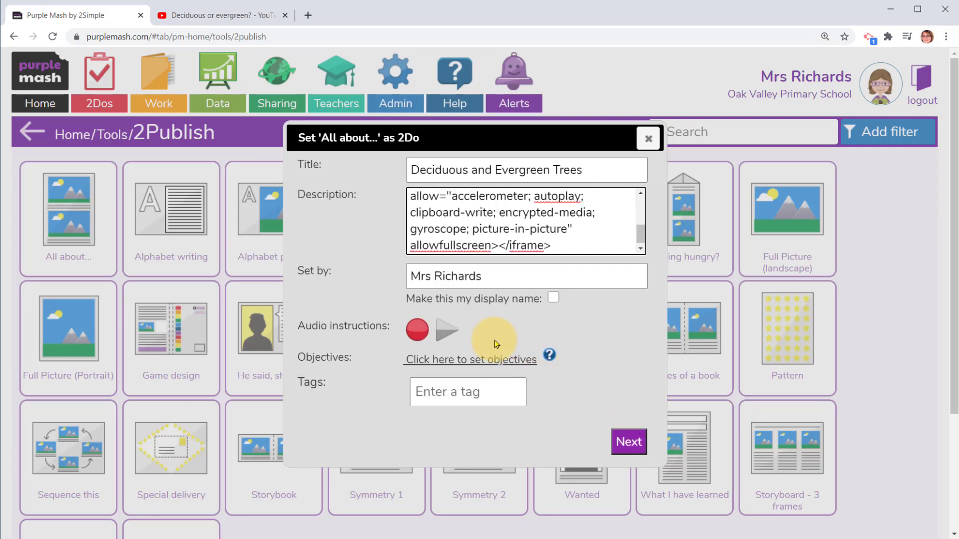
Step: Assign the 2Do to the Dolphins class and set it
left_click(631, 442)
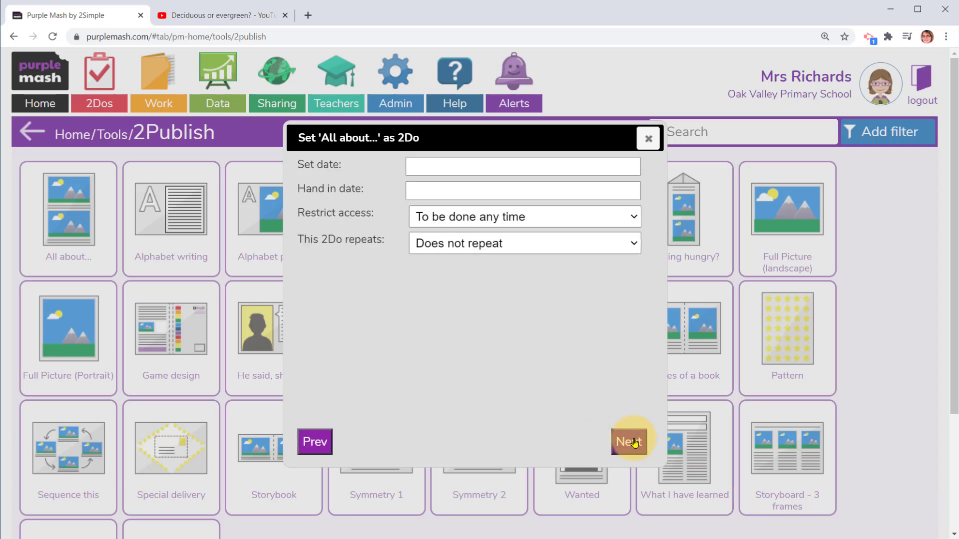
left_click(634, 443)
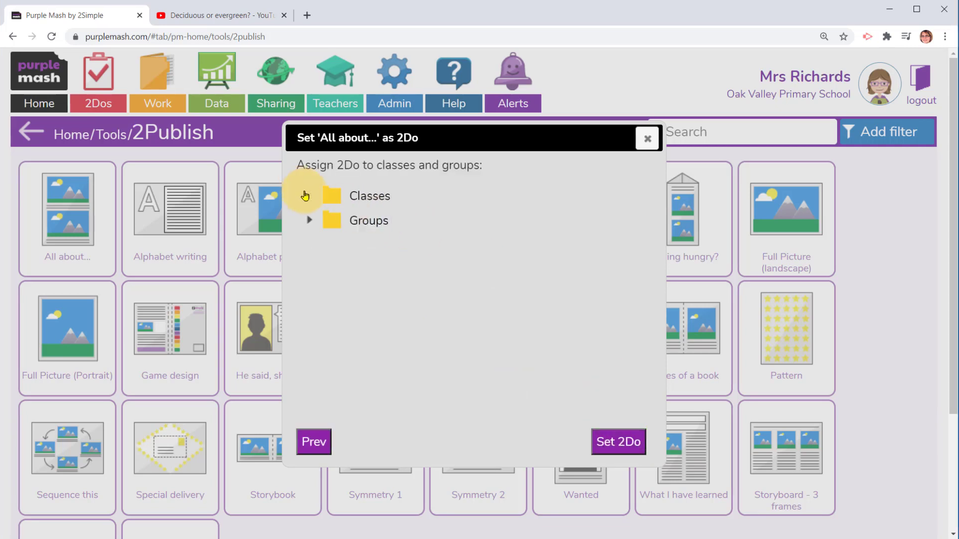
left_click(305, 195)
left_click(345, 220)
left_click(620, 442)
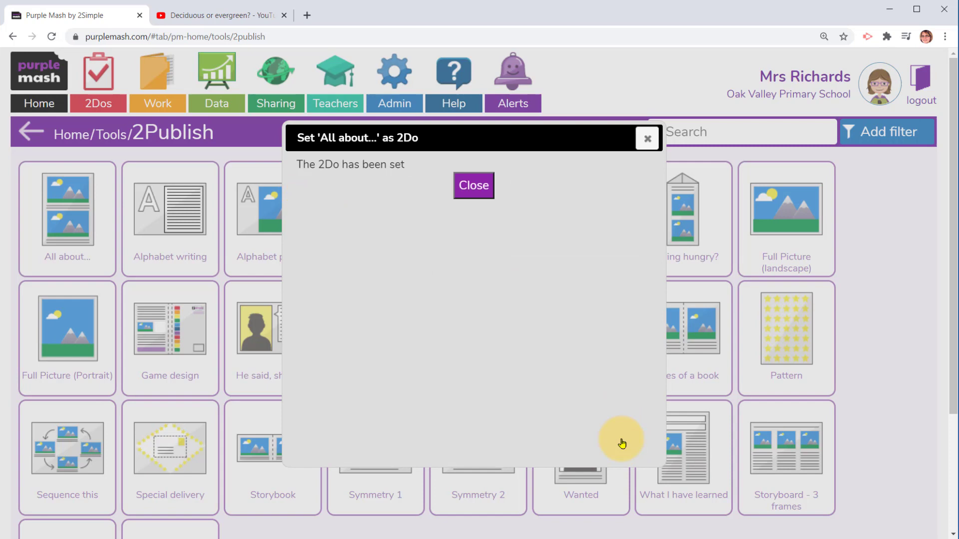
left_click(480, 186)
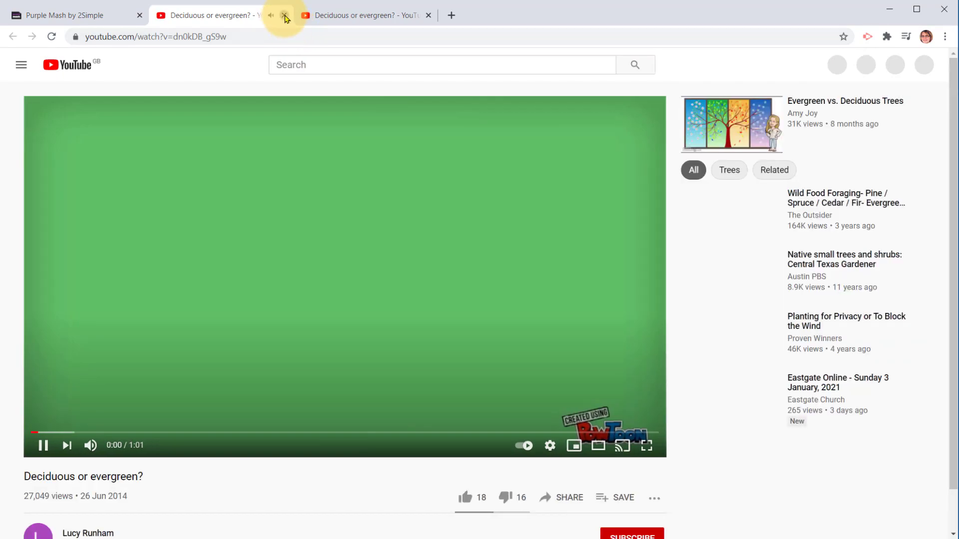
Step: Play and pause the embedded video, then close the 'More videos' panel covering it
left_click(284, 15)
left_click(308, 354)
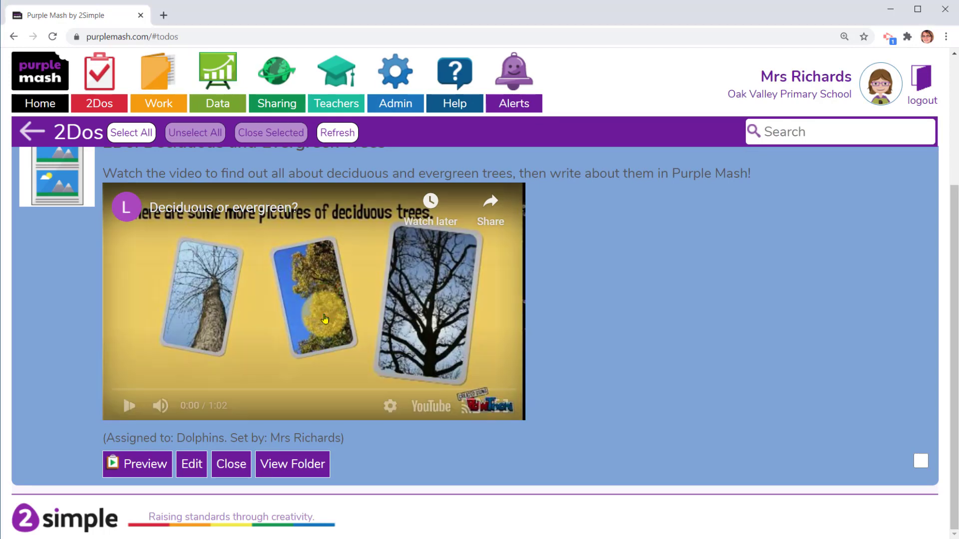
left_click(325, 318)
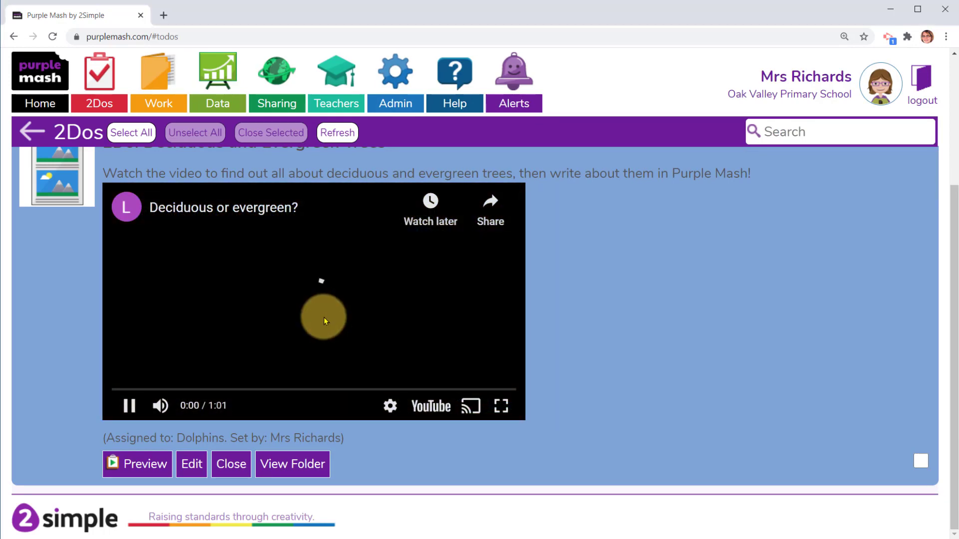
left_click(128, 409)
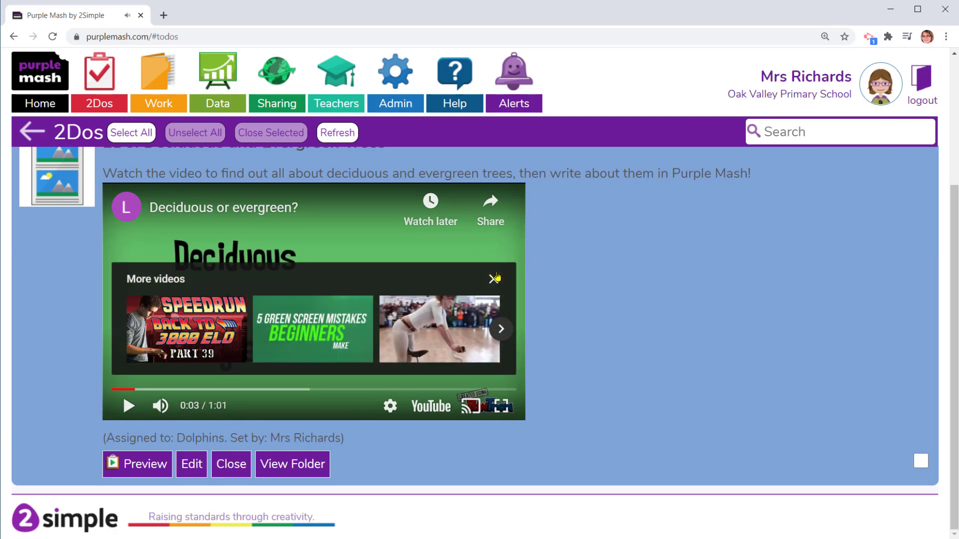
left_click(496, 278)
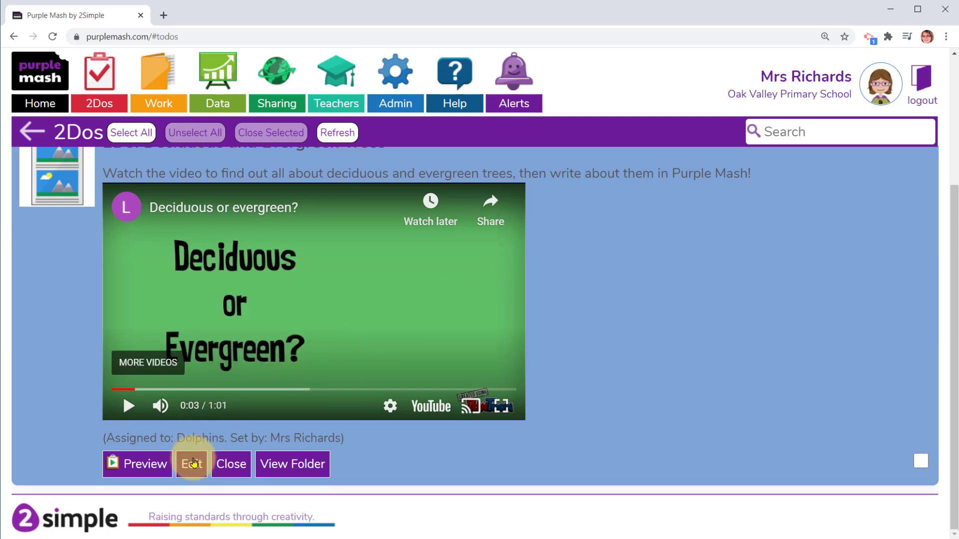
Step: Append ?rel=0 to the embedded video's address in the 2Do description
left_click(191, 463)
left_click_drag(636, 208, 632, 228)
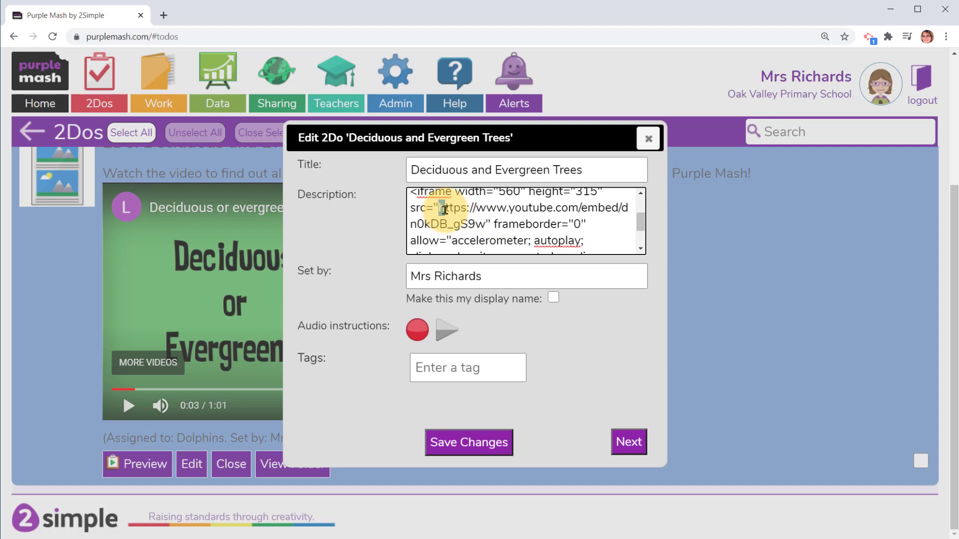
left_click_drag(439, 208, 483, 223)
left_click(483, 222)
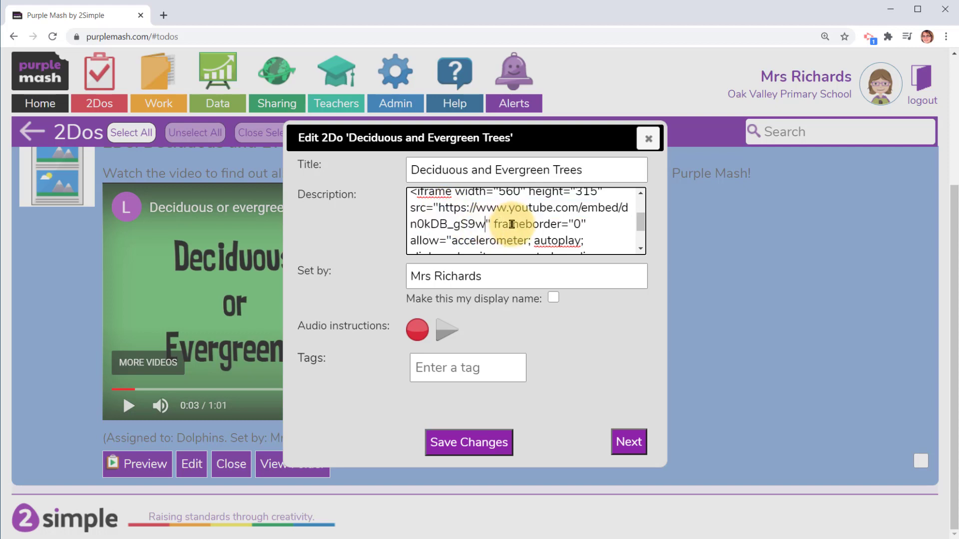
type("?rel=")
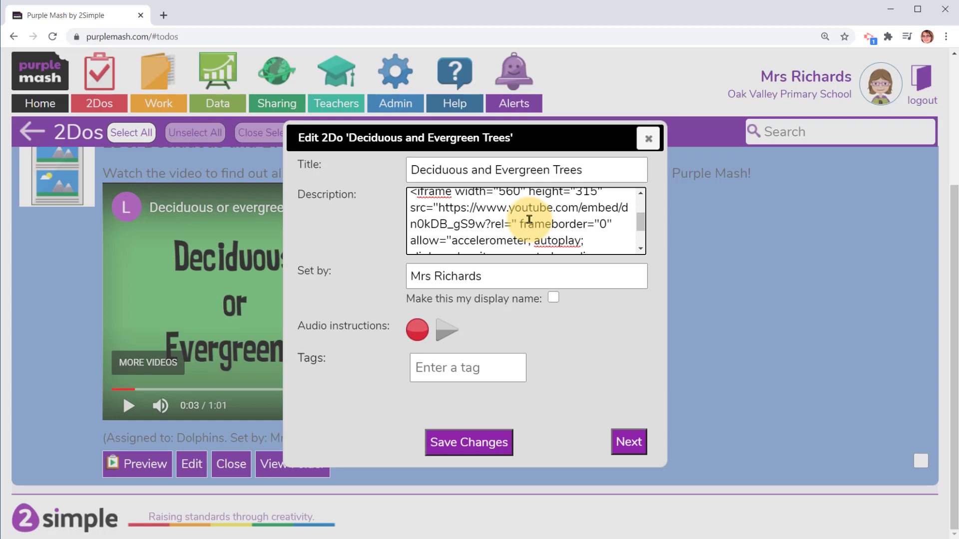
type("0")
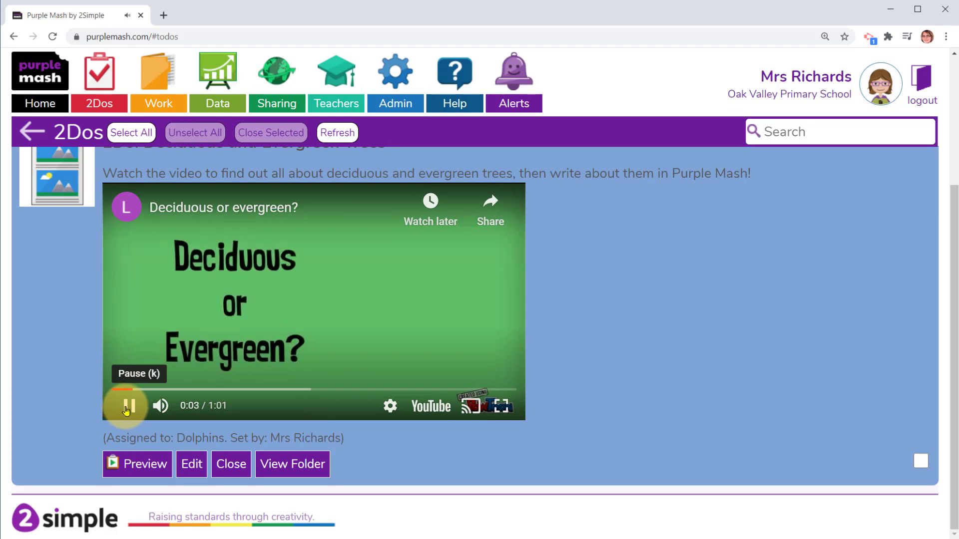
Step: Pause the video, then browse My Work to the Class > Dolphins folder
left_click(128, 407)
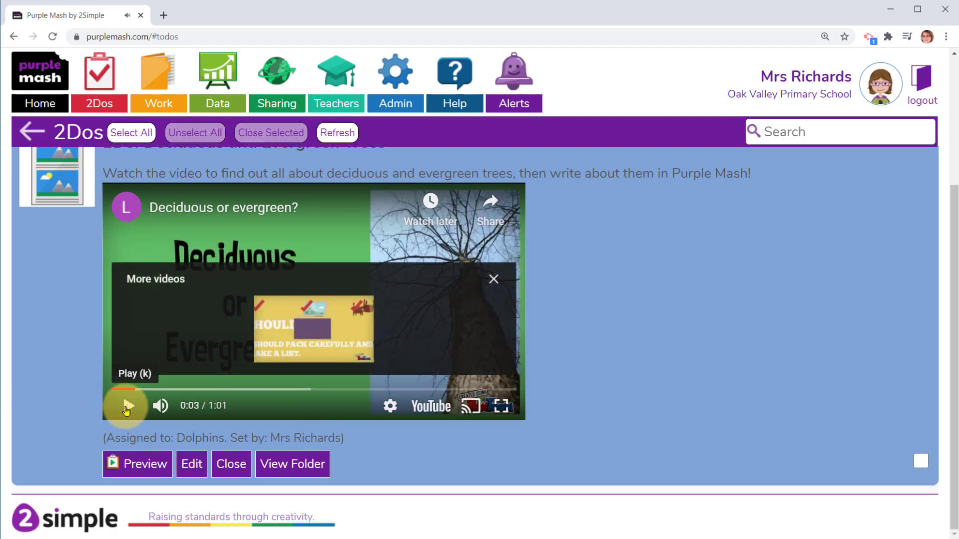
left_click(878, 350)
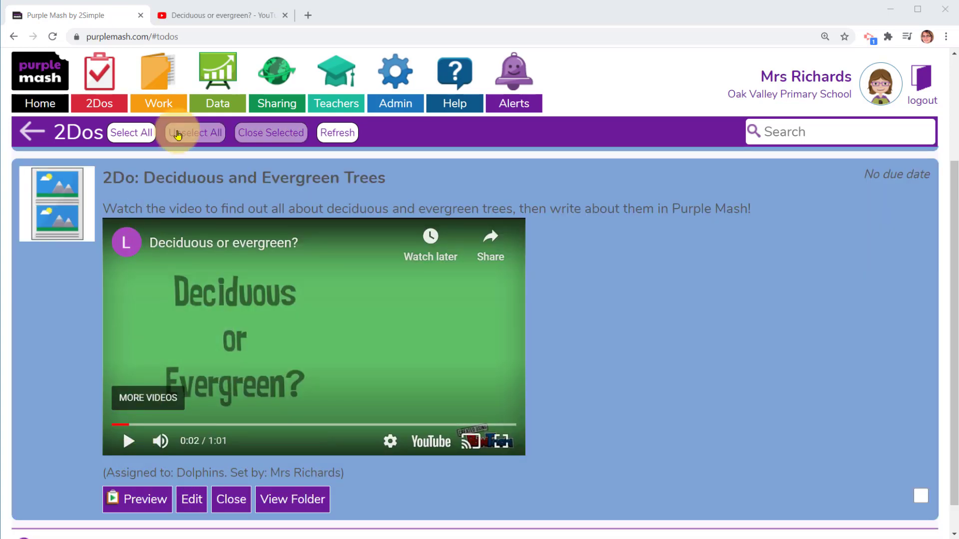
left_click(167, 104)
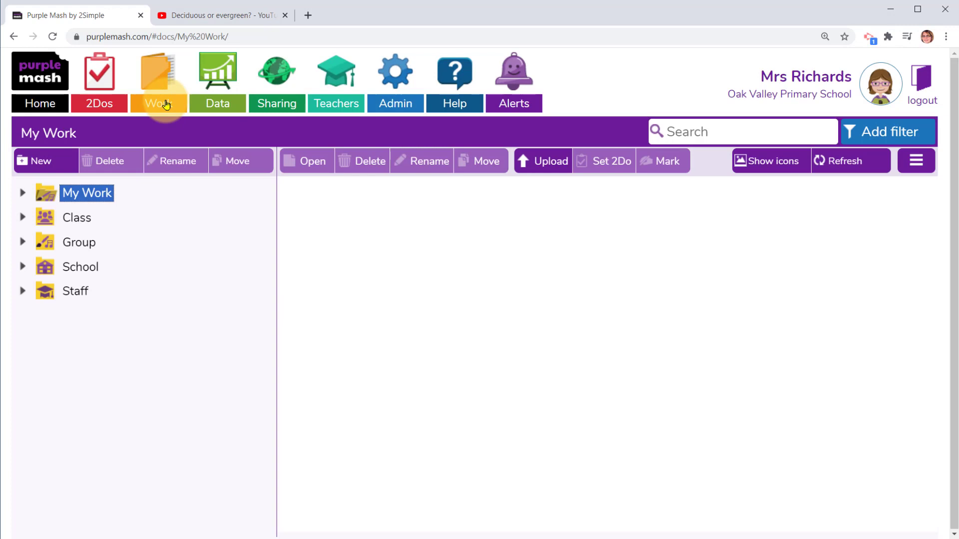
left_click(109, 192)
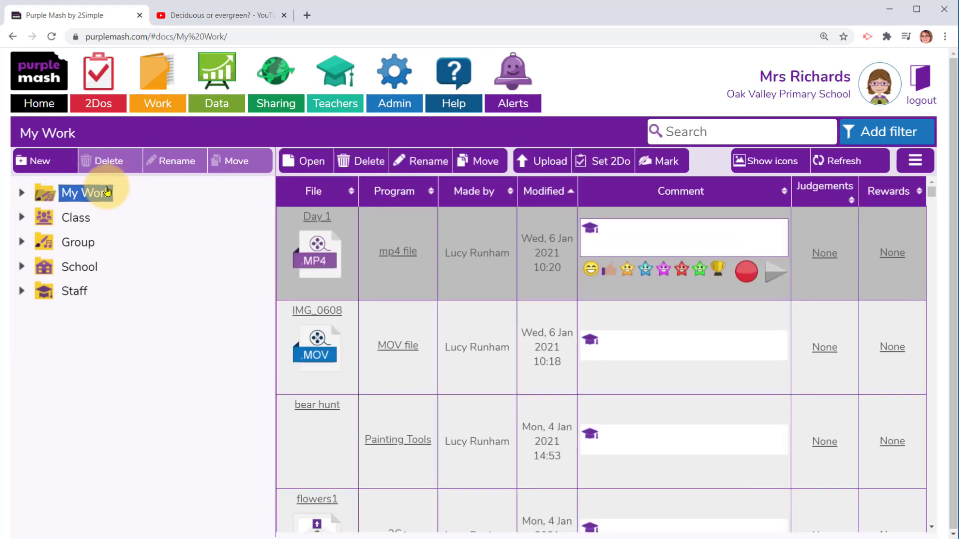
left_click(19, 217)
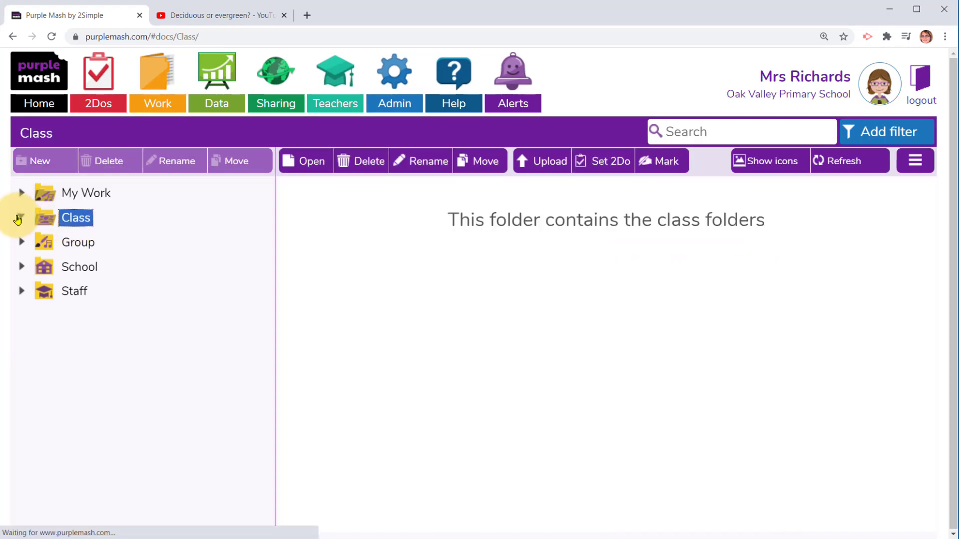
left_click(98, 244)
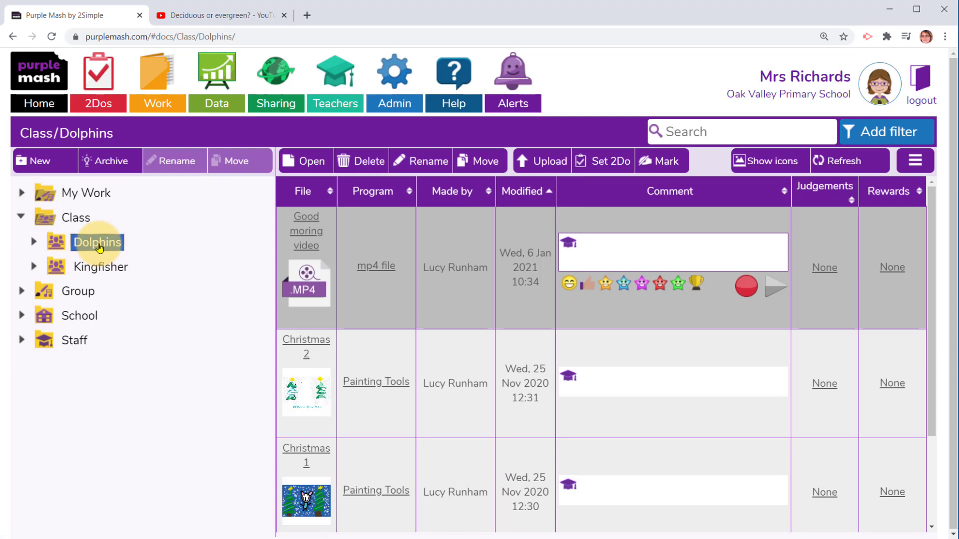
Step: Create an 'Intro videos' folder inside Dolphins and open it
left_click(61, 159)
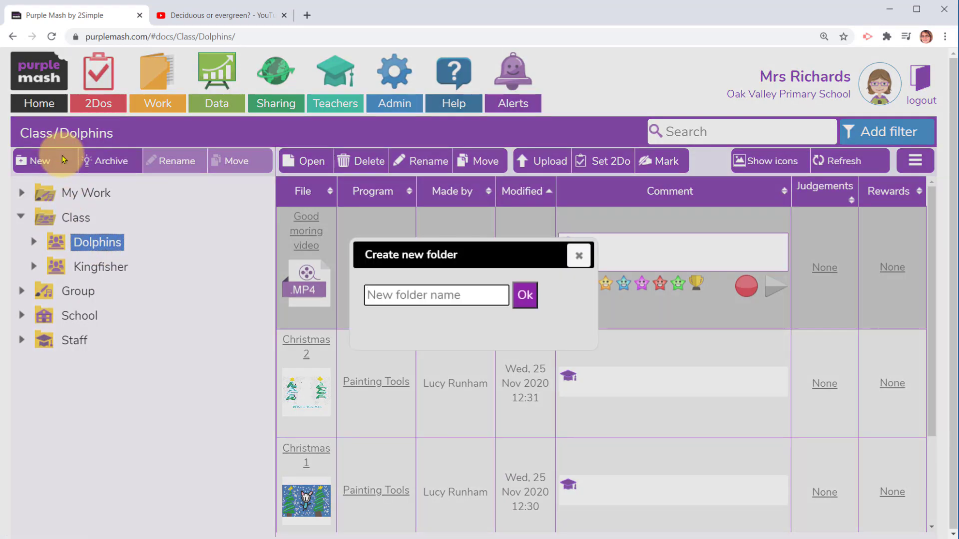
type("Intro")
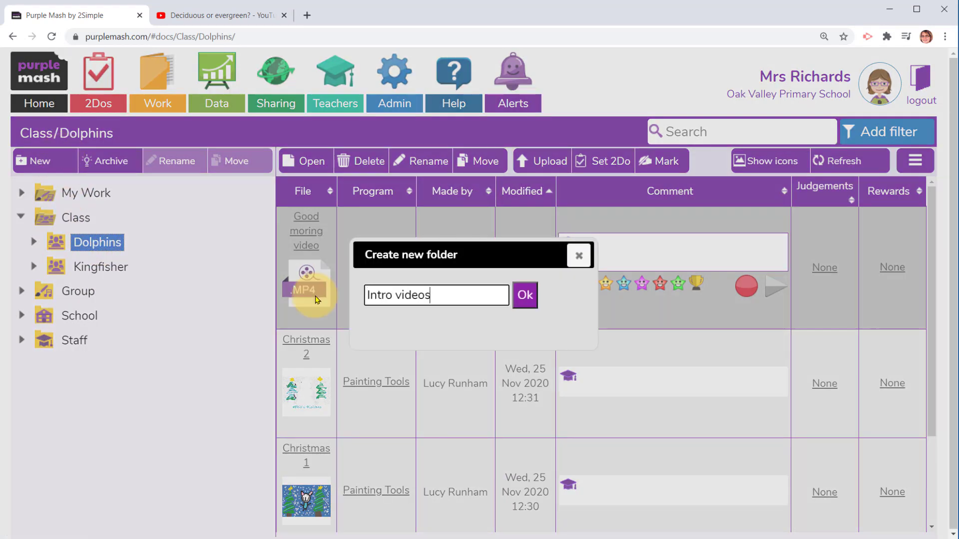
type(" videos")
left_click(524, 295)
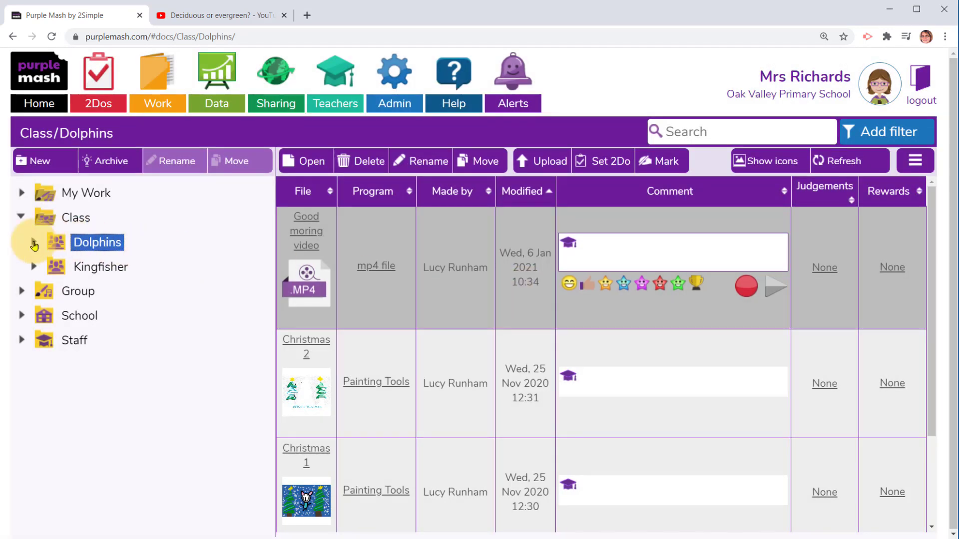
left_click(34, 245)
left_click(88, 317)
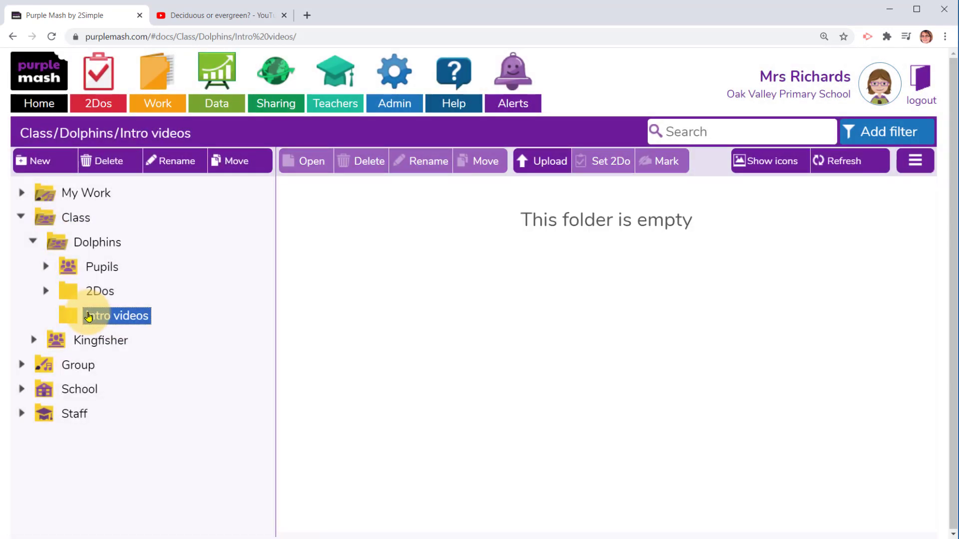
Step: Upload Trees.mp4 into the Intro videos folder
left_click(542, 162)
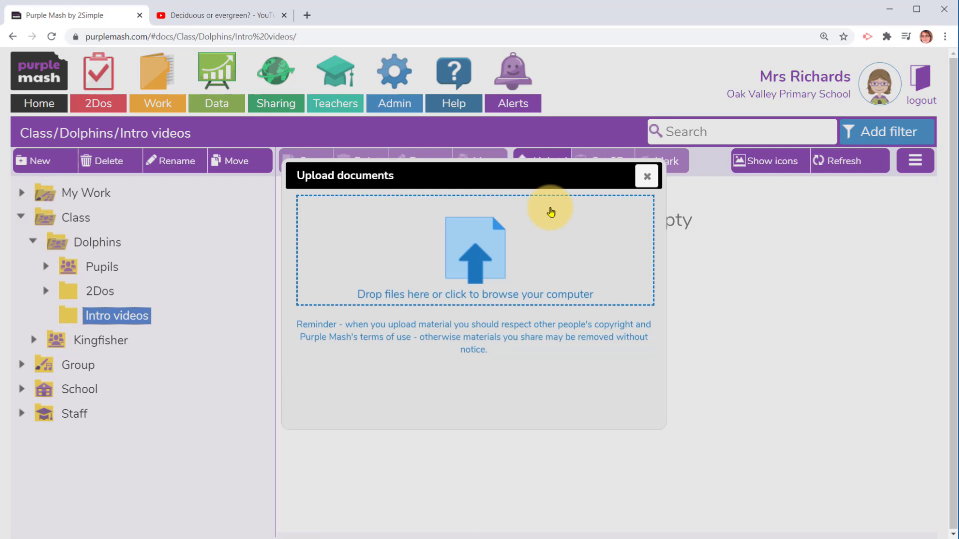
left_click(554, 223)
left_click(242, 118)
left_click(502, 273)
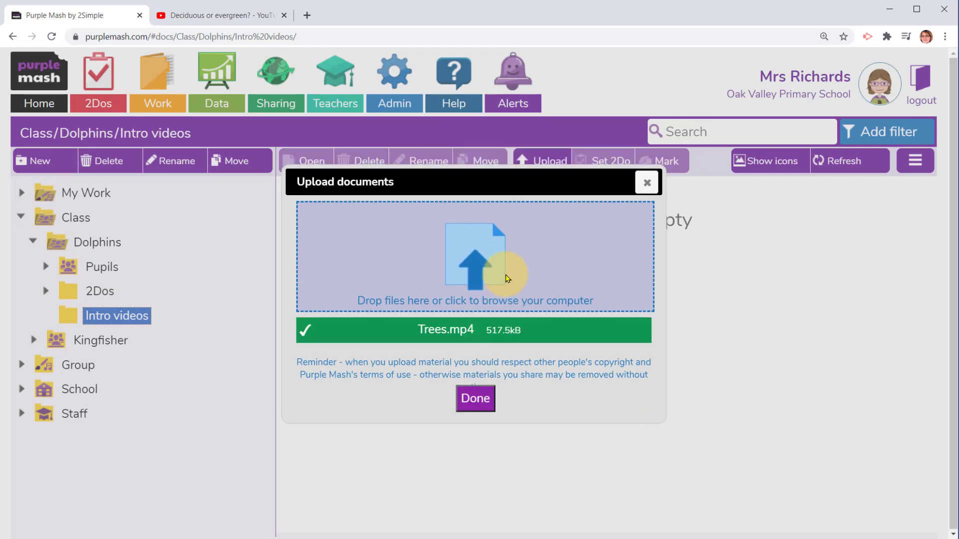
left_click(477, 400)
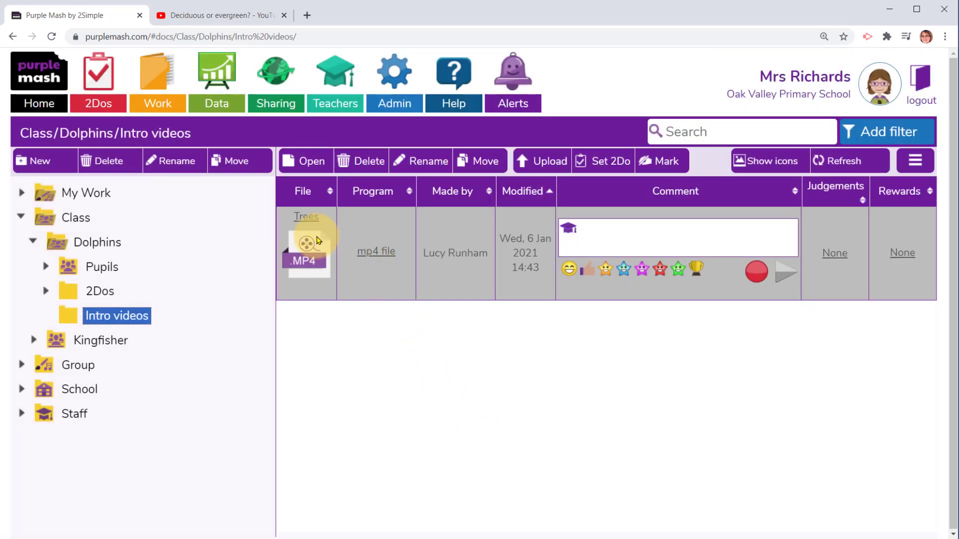
Step: Copy the web address of the uploaded Trees video
left_click(306, 220)
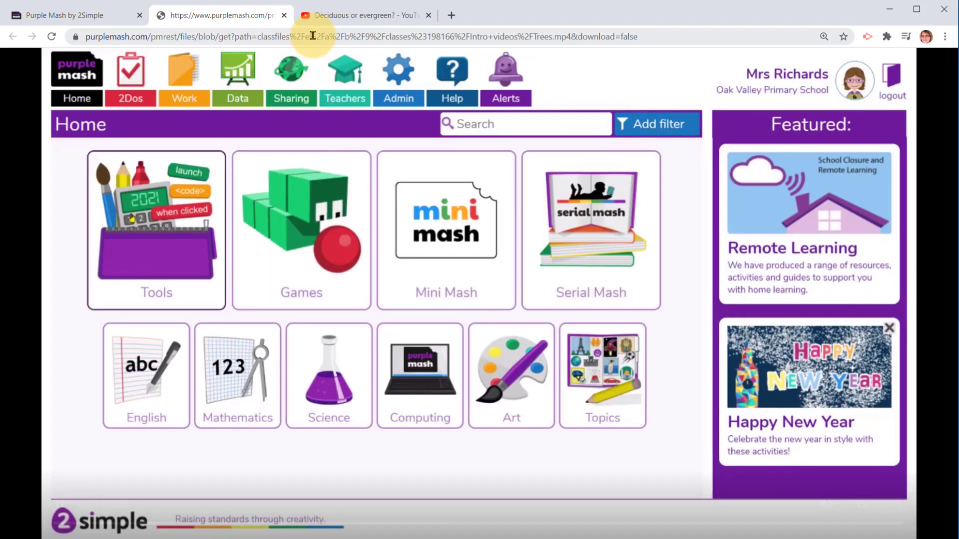
left_click(313, 36)
right_click(312, 36)
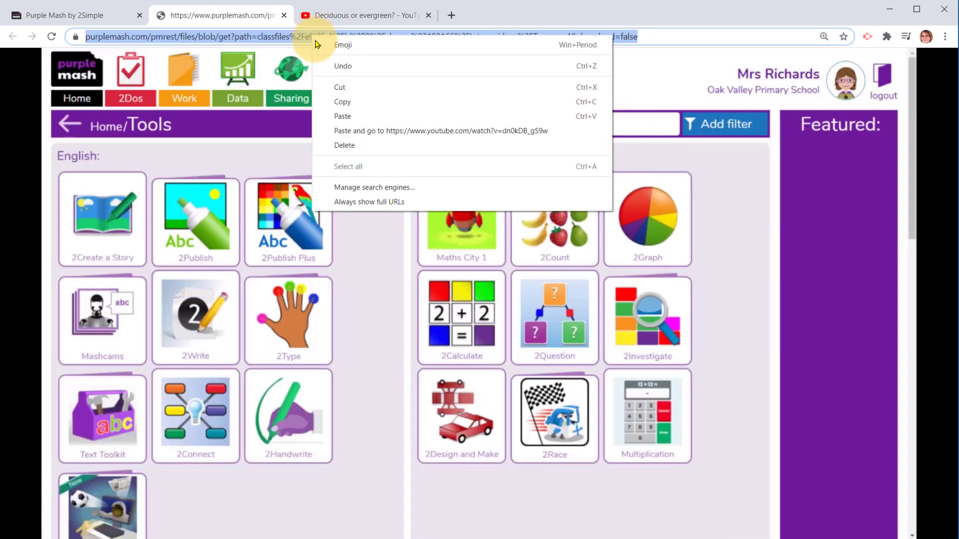
left_click(343, 103)
Step: Describe the 2Do as 'Watch the video and then write about deciduous and evergreen trees in Purple Mash!' with the video link
left_click(99, 21)
type("Watch the video and then write about deciduous and evergreen trees in Purple Mash!")
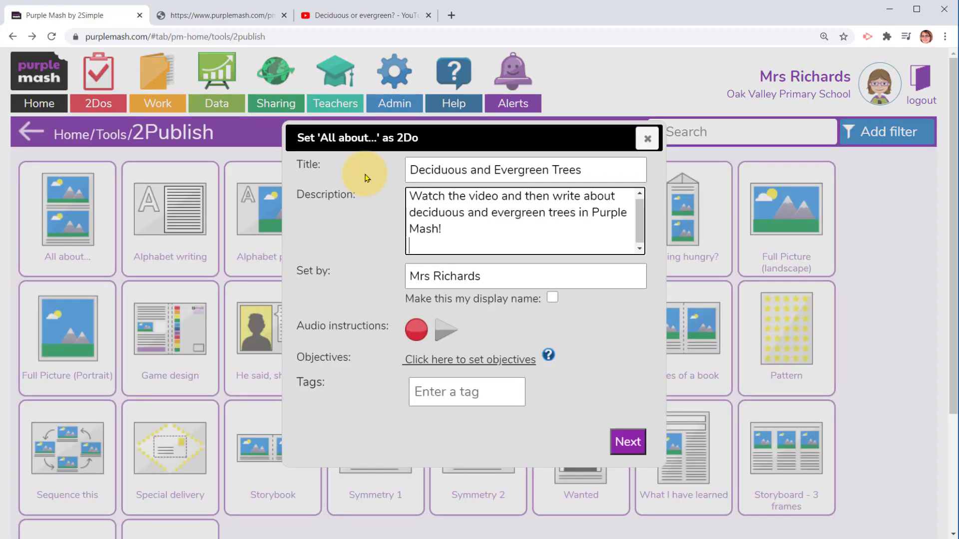
key("ctrl+v")
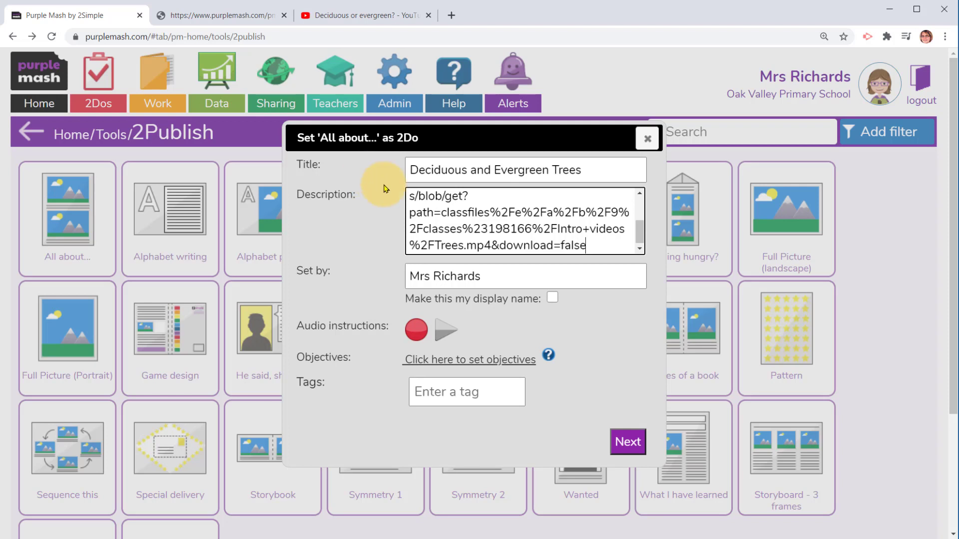
Step: Assign the 2Do to the Dolphins class and set it
left_click(622, 440)
left_click(628, 440)
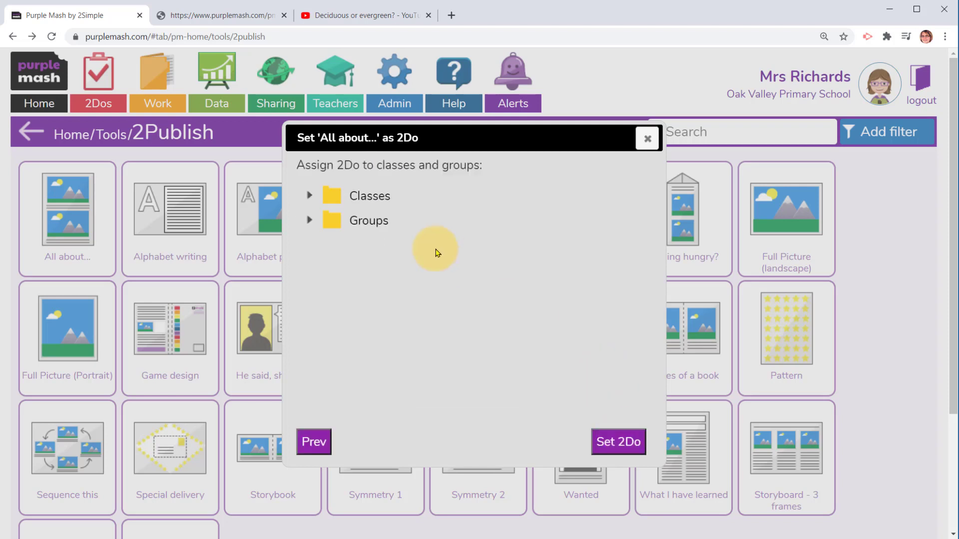
left_click(309, 195)
left_click(344, 219)
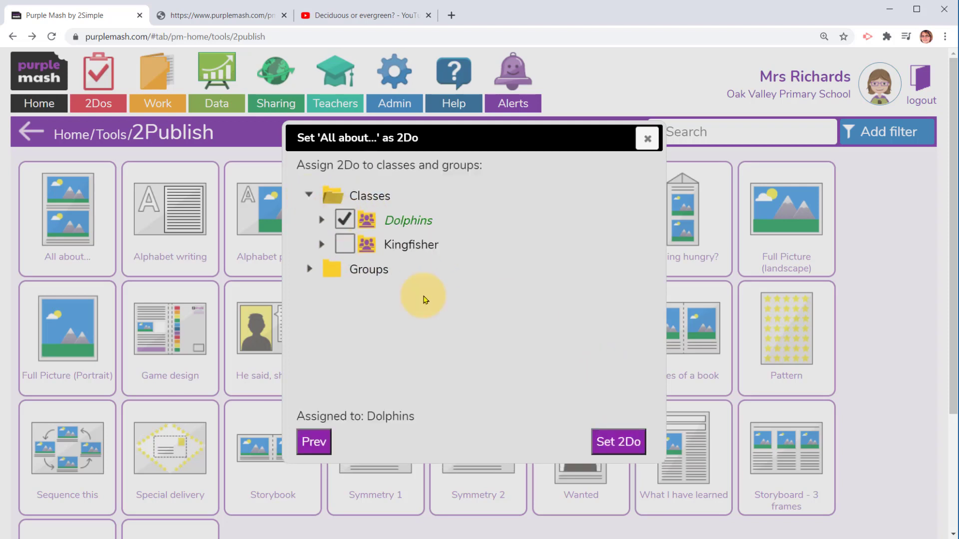
left_click(607, 450)
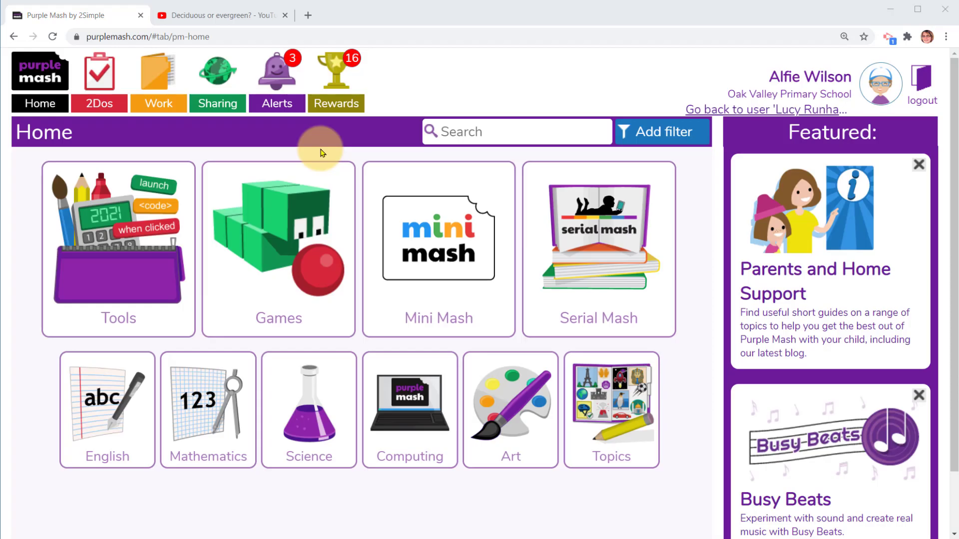
Step: Find the Deciduous and Evergreen Trees 2Do in the pupil's 2Dos and play, then pause, its video
left_click(110, 104)
scroll(942, 165, "down", 3)
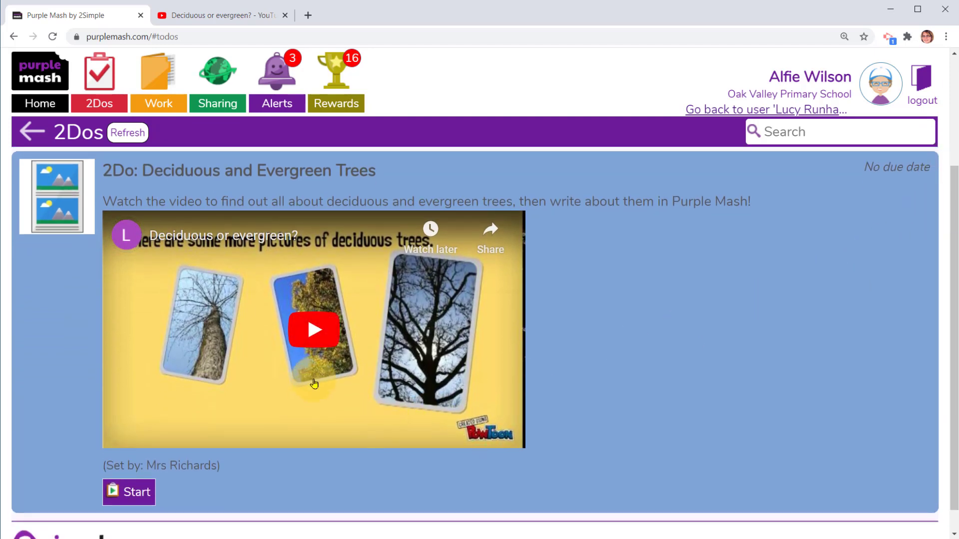
left_click(325, 345)
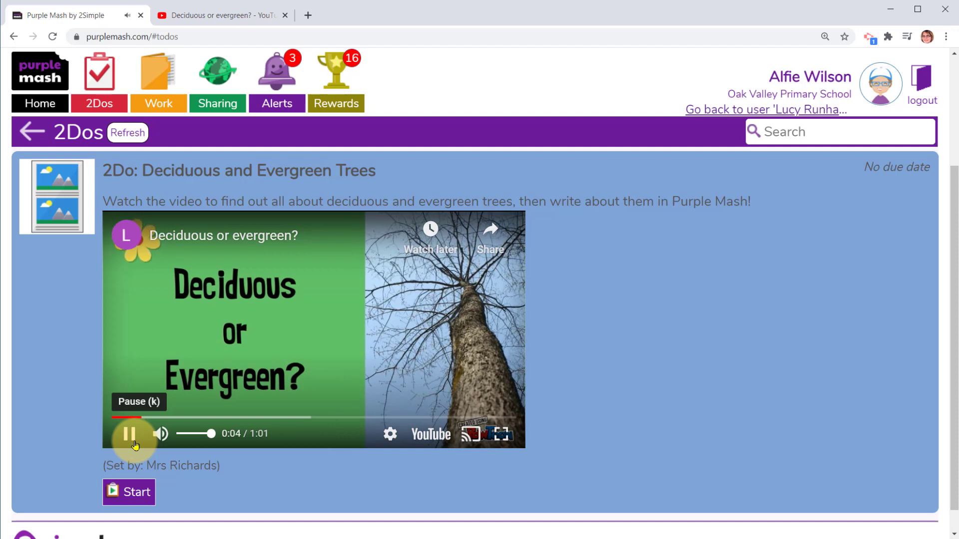
left_click(130, 444)
left_click(138, 494)
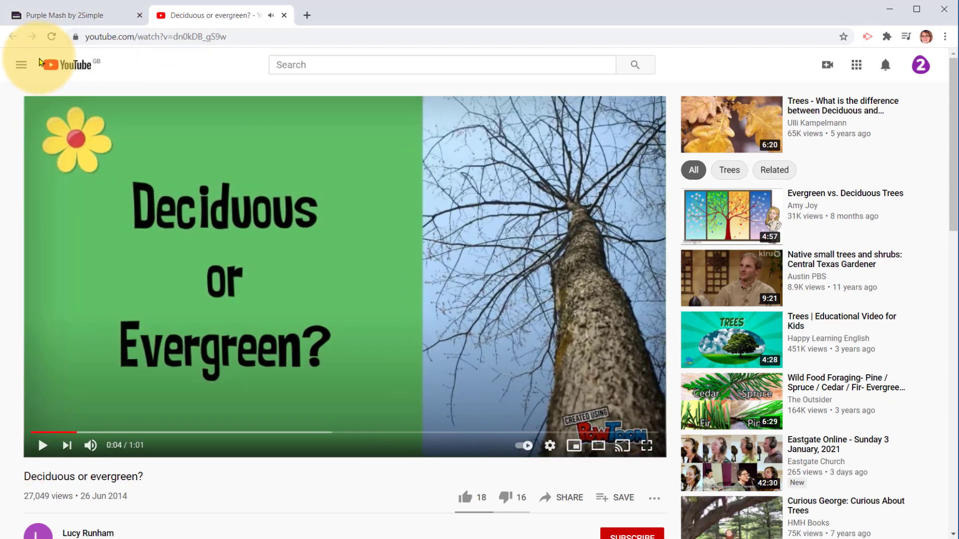
Step: Return to Purple Mash and start the Deciduous and Evergreen Trees 2Do as a pupil
left_click(55, 18)
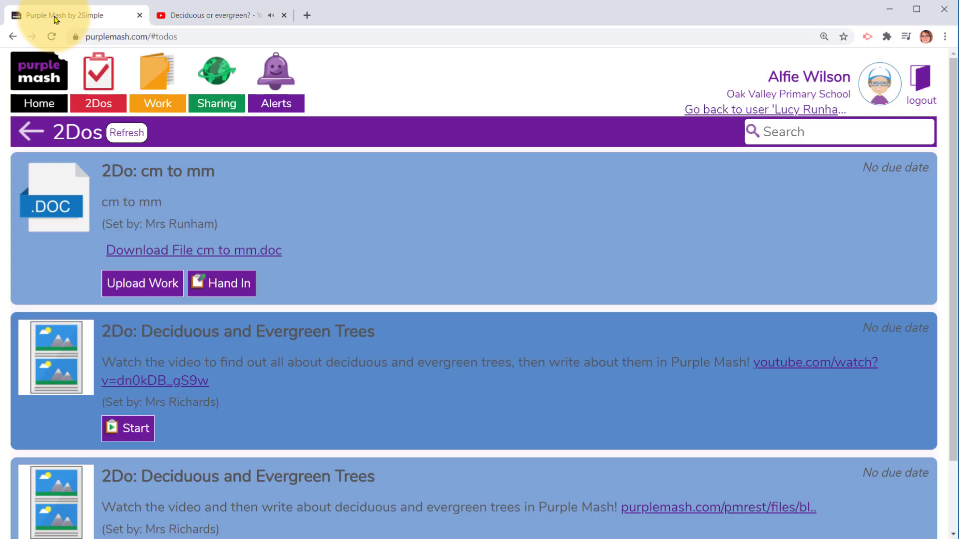
left_click(128, 429)
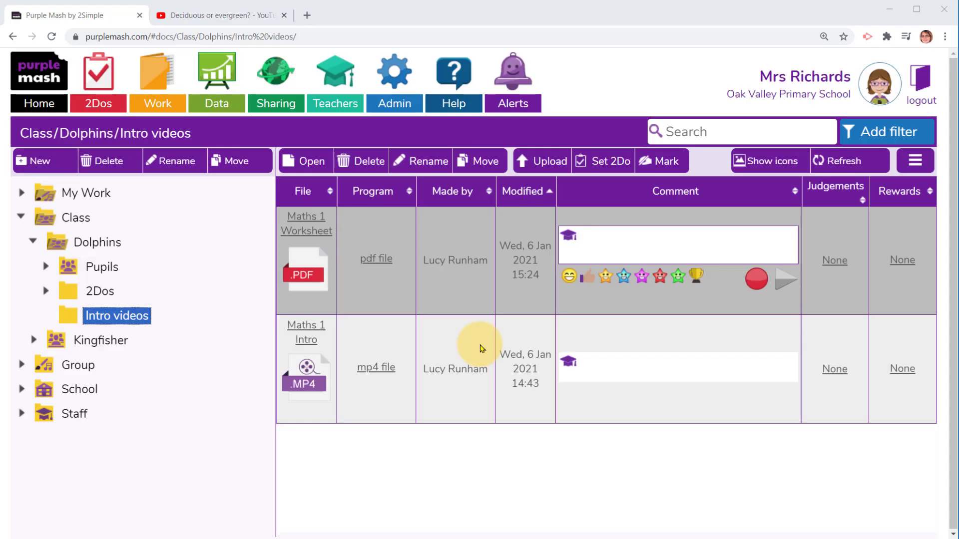
Step: Open the Maths 1 Intro video in a new tab and copy its web address
left_click(481, 348)
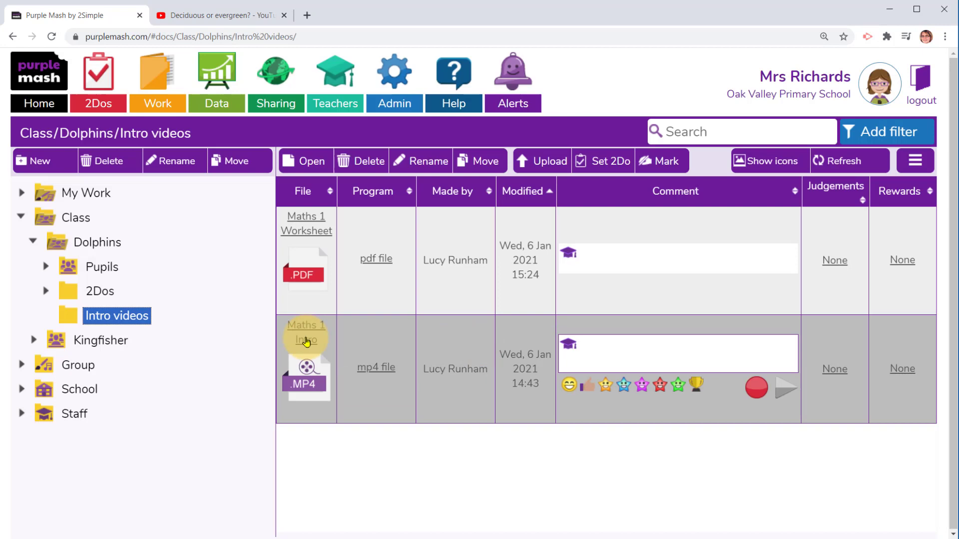
left_click(306, 341)
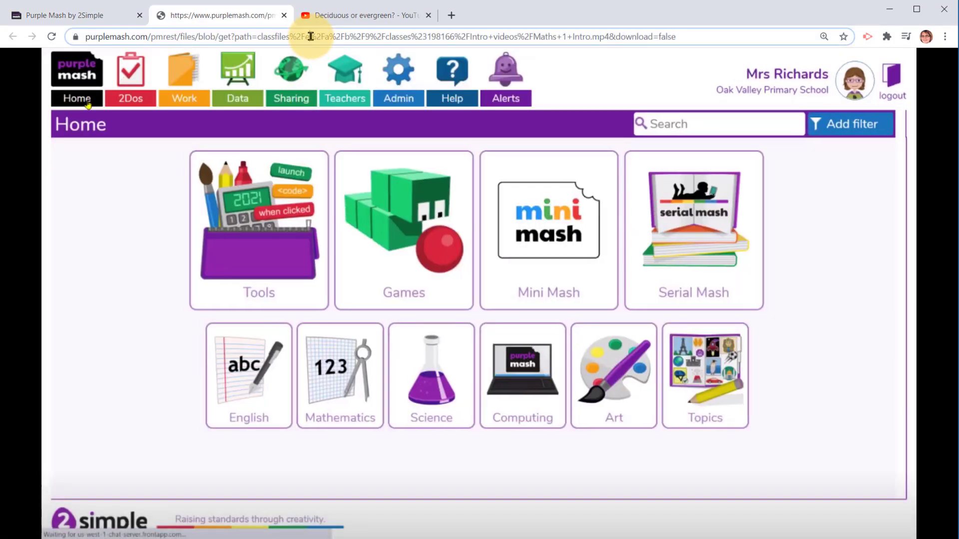
right_click(313, 40)
left_click(342, 102)
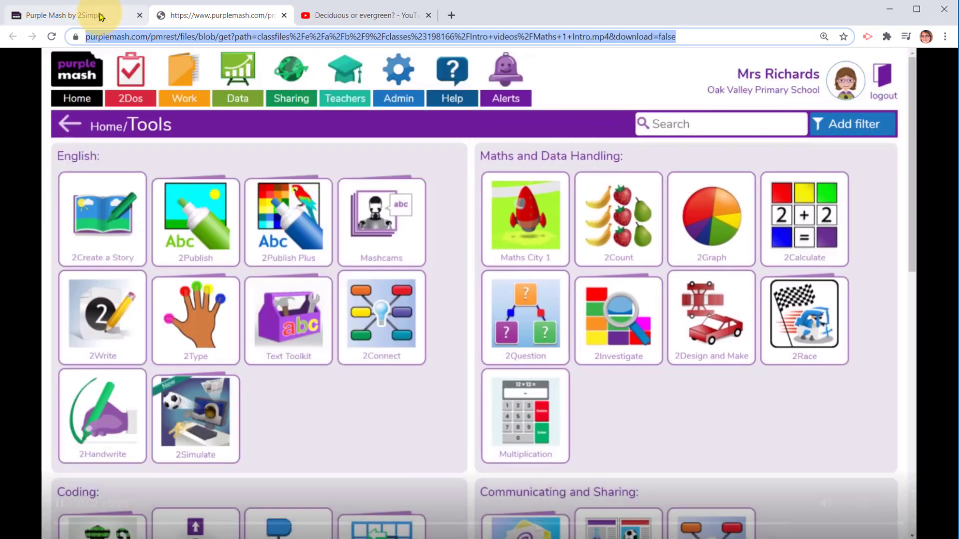
left_click(100, 16)
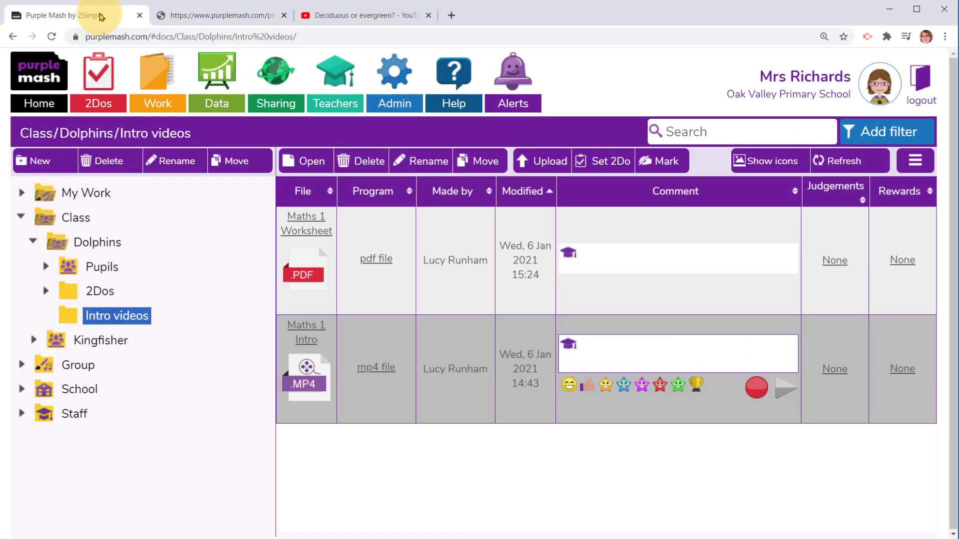
Step: Start a 2Do for Maths 1 Worksheet with the description 'Watch the video and then download and complete the worksheet' plus the pasted video link
left_click(461, 279)
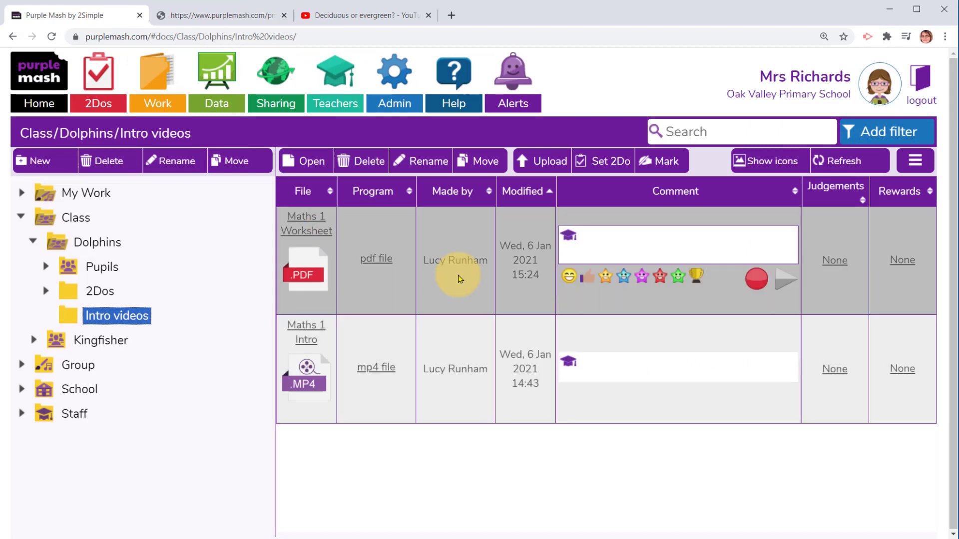
left_click(586, 165)
left_click(555, 206)
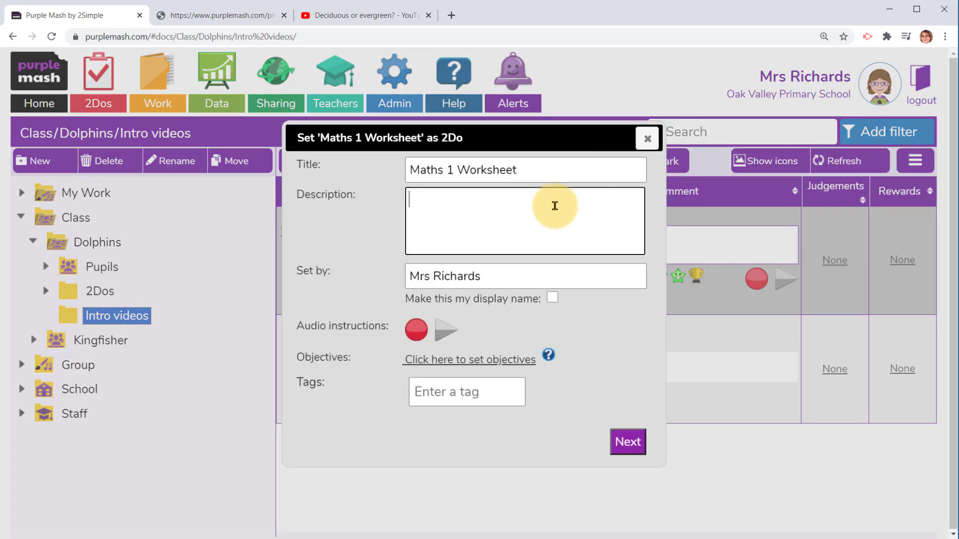
type("Watch the video and then download and complete the worksheet.")
key("ctrl+v")
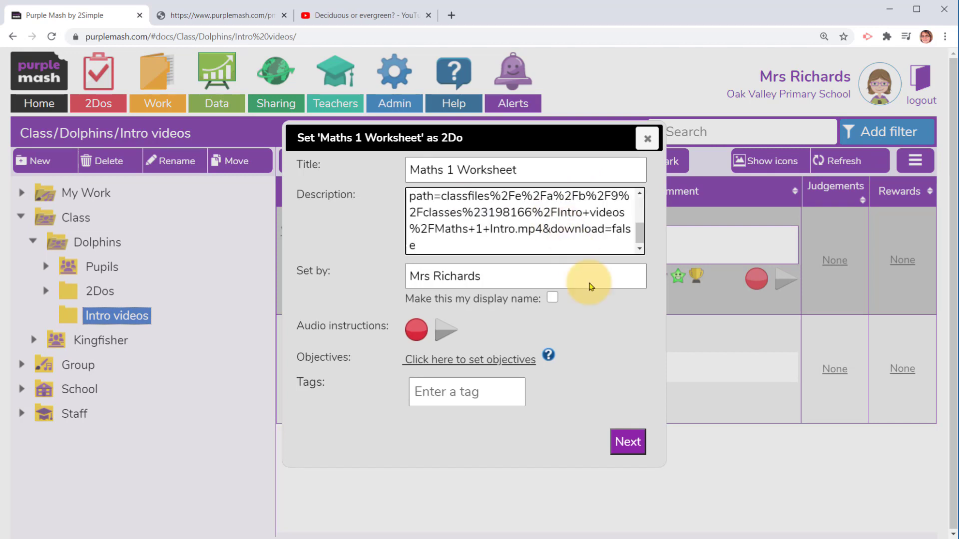
Step: Assign the Maths 1 Worksheet 2Do to the Dolphins class and set it
left_click(627, 441)
left_click(627, 441)
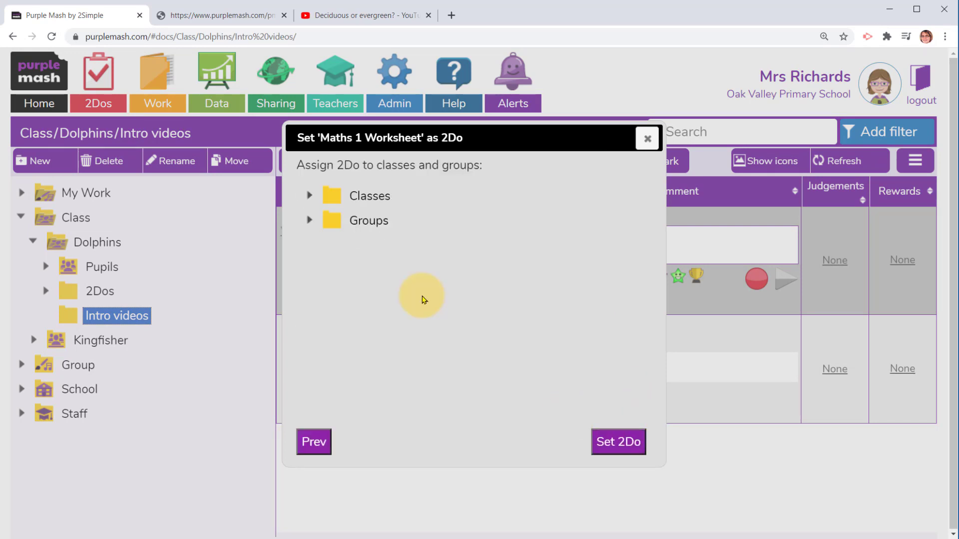
left_click(305, 195)
left_click(345, 219)
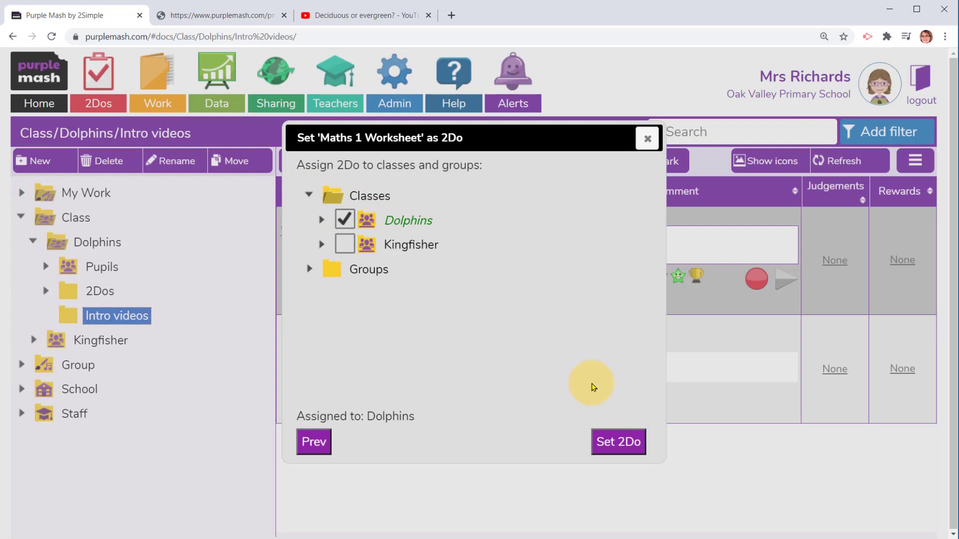
left_click(618, 443)
left_click(474, 185)
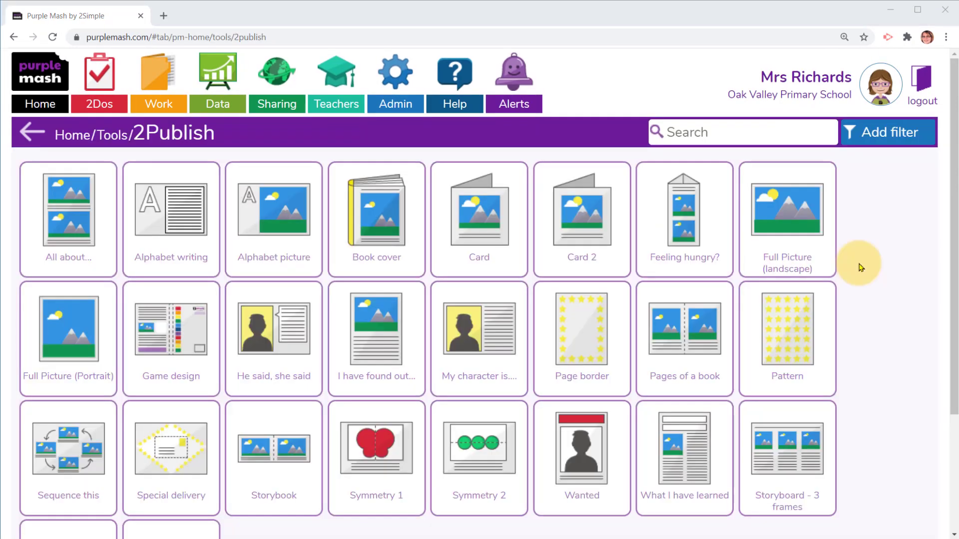
Step: Launch the Full Picture (landscape) template and import the maths worksheet from the PC
left_click(823, 259)
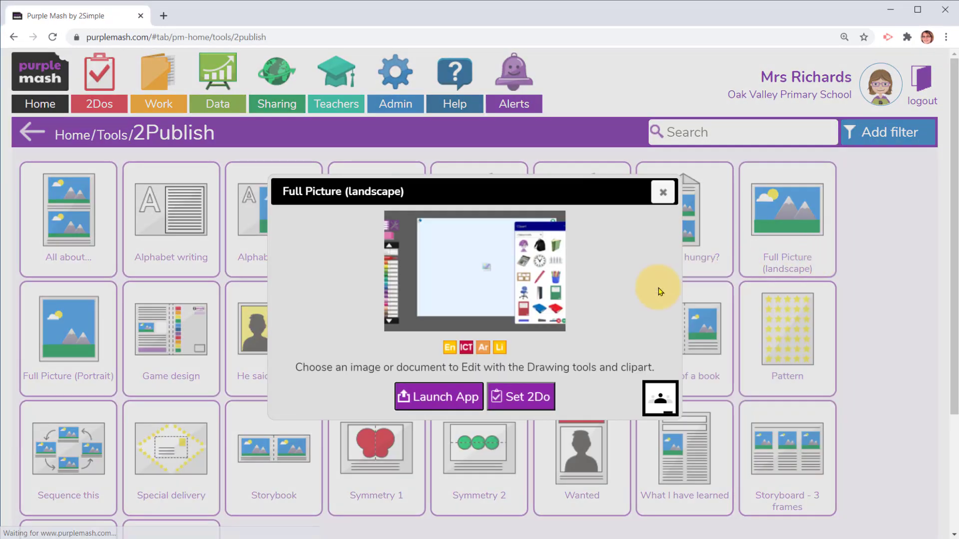
left_click(479, 411)
left_click(760, 105)
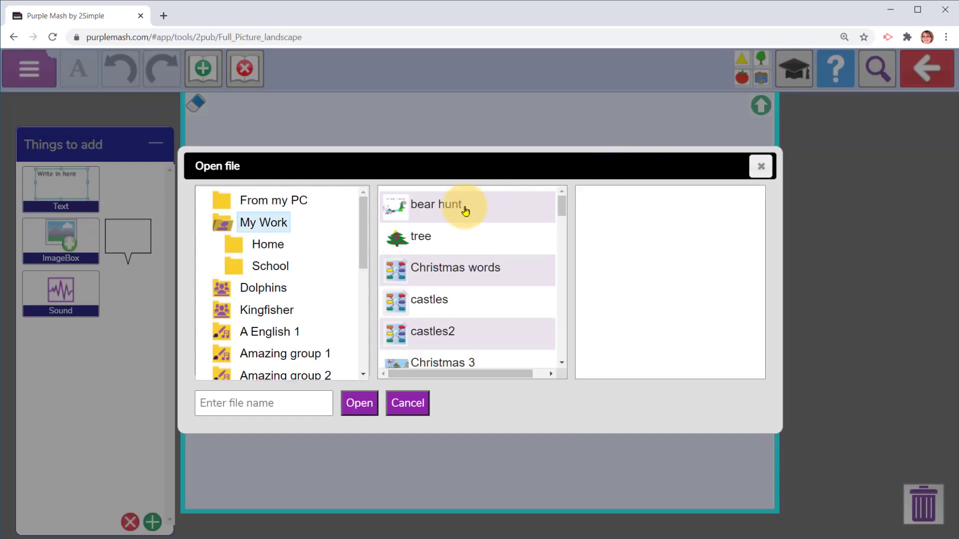
left_click(296, 209)
left_click(505, 271)
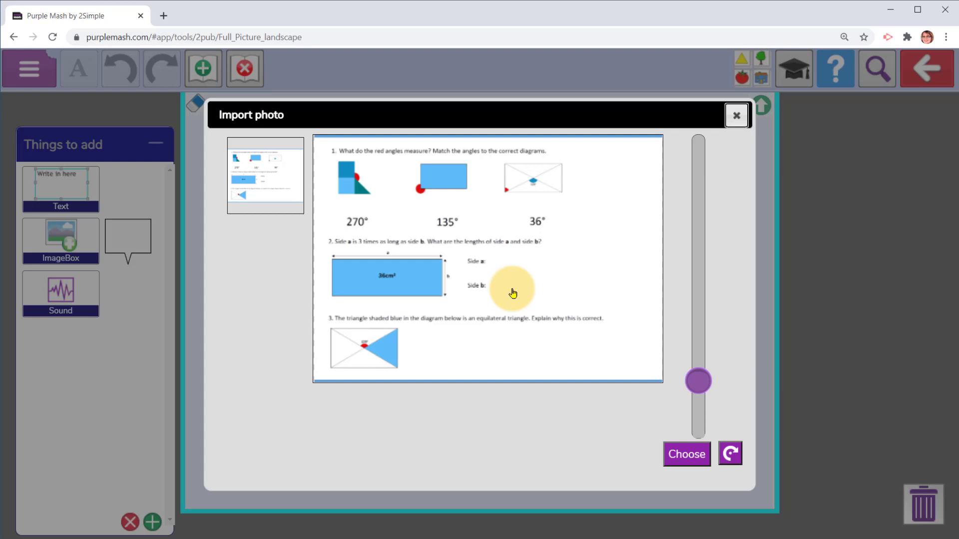
left_click(709, 456)
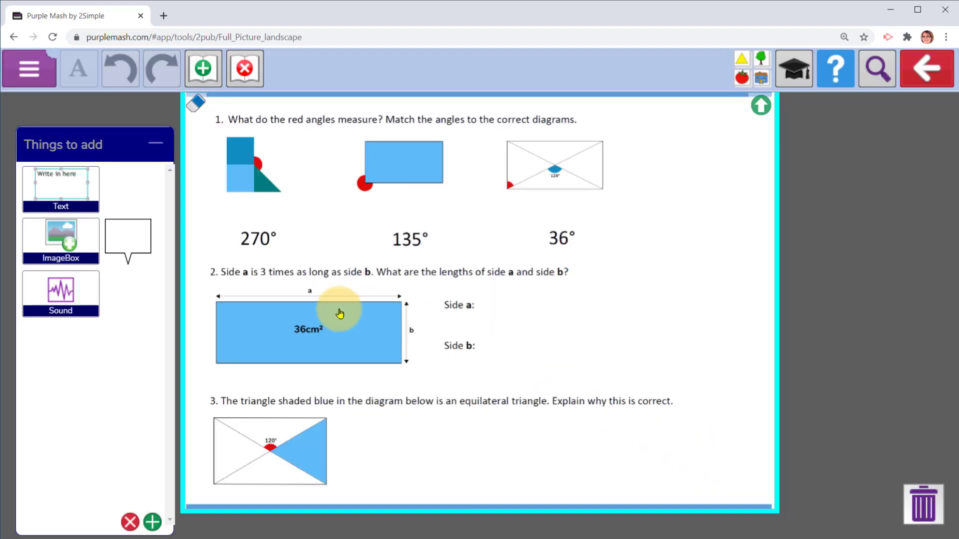
Step: Add a wide text box beside Side a and Side b for the answers
left_click_drag(88, 197, 491, 309)
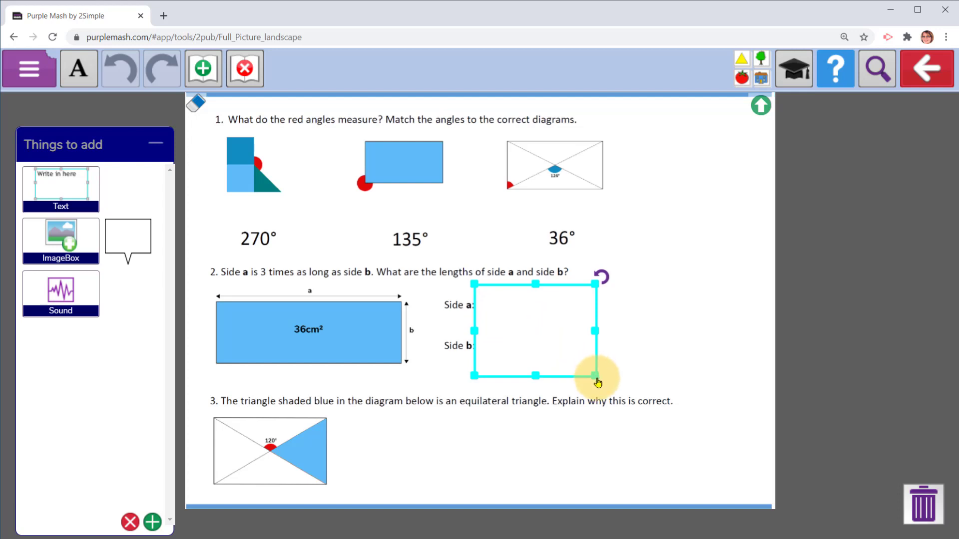
left_click_drag(597, 376, 705, 369)
left_click(40, 75)
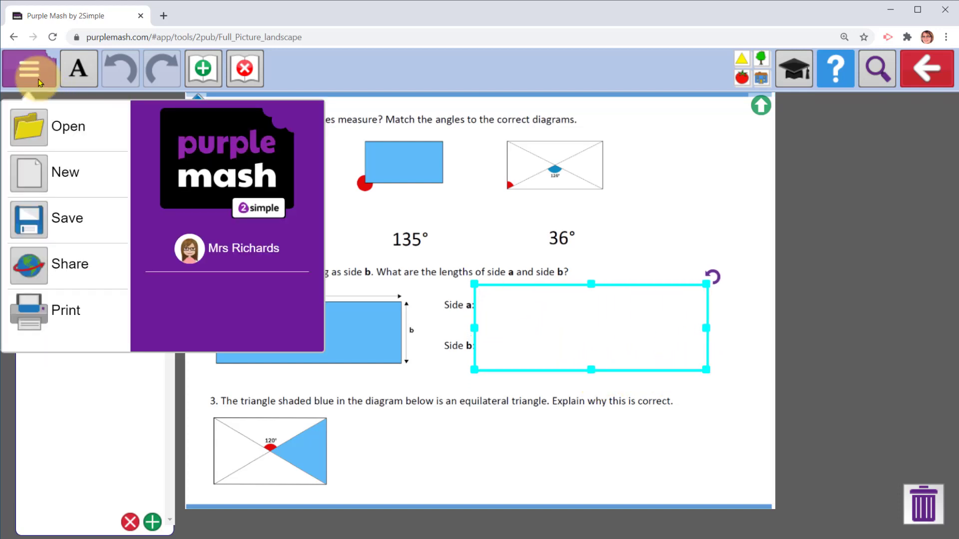